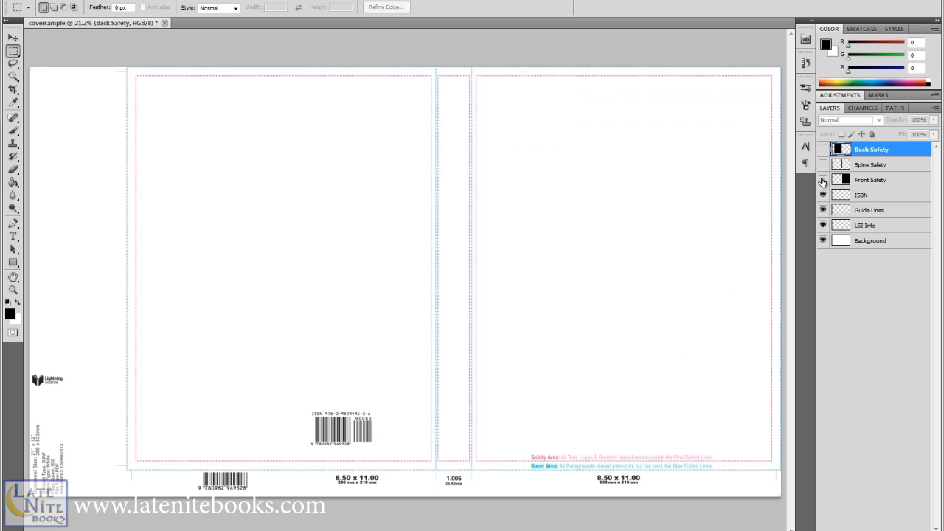
Hide the Front Safety layer and add the title text "My Book" near the top of the front cover
left_click(822, 181)
left_click(13, 236)
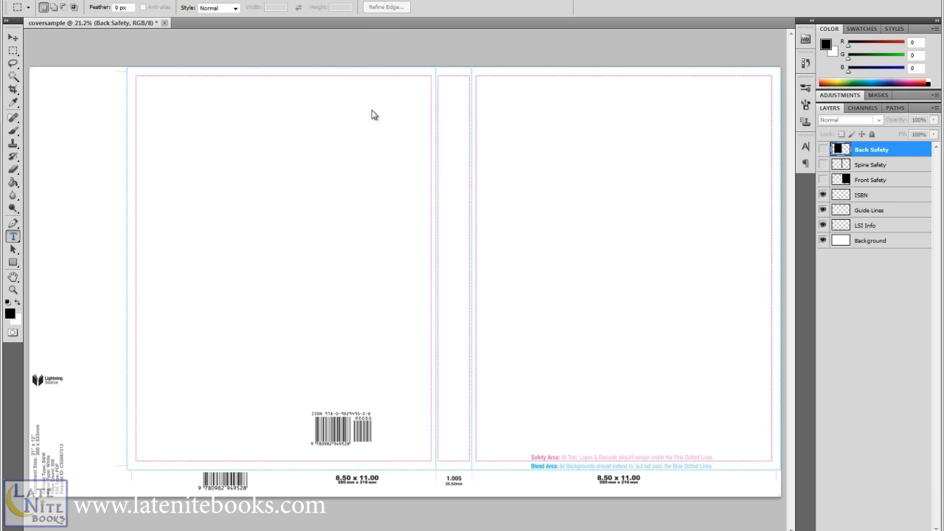
left_click(582, 136)
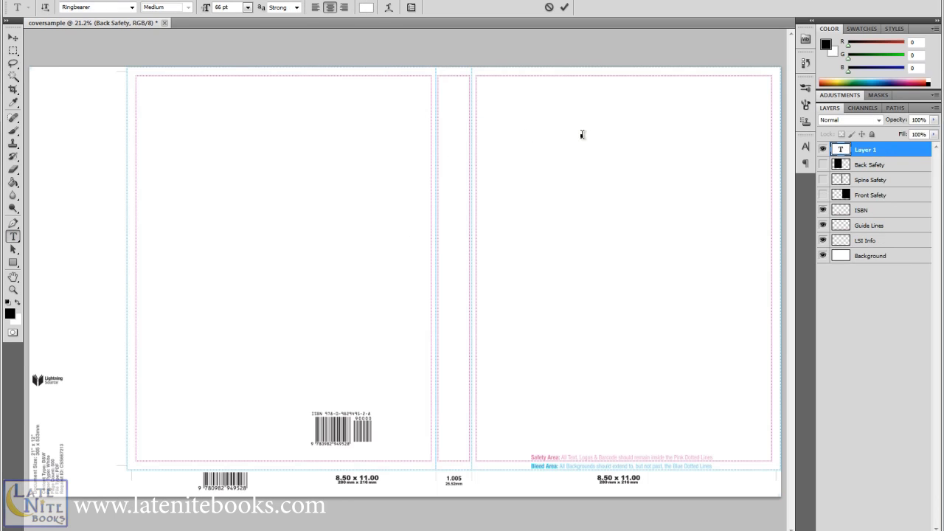
type("Title")
key("ctrl+a")
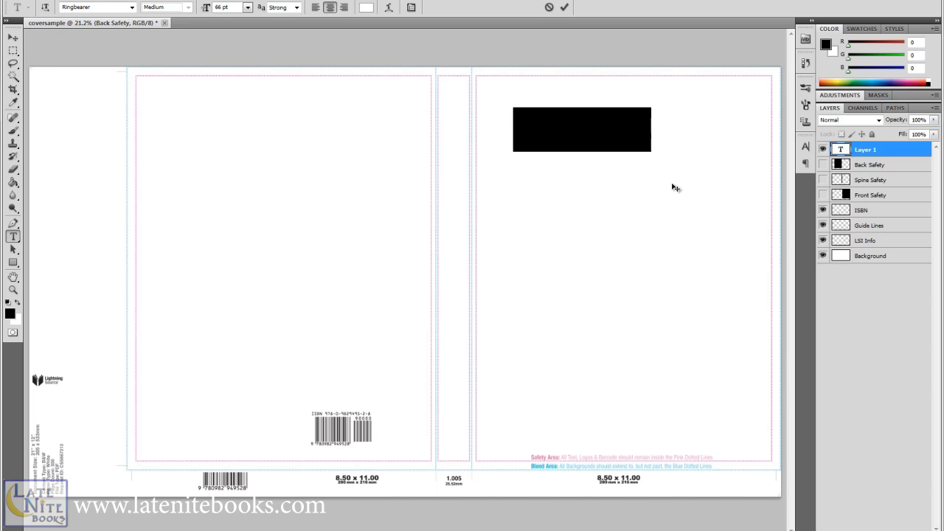
Set the title's text colour to black
left_click(366, 7)
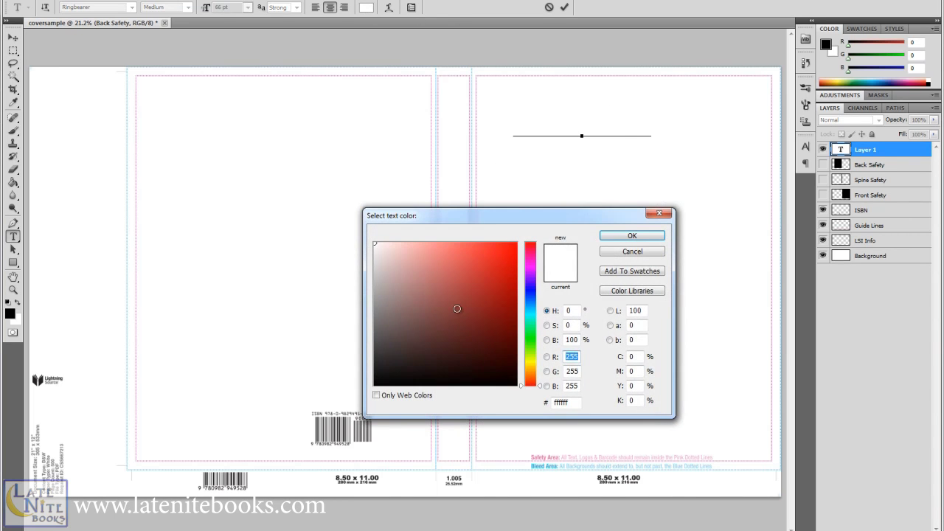
left_click(472, 379)
left_click(628, 237)
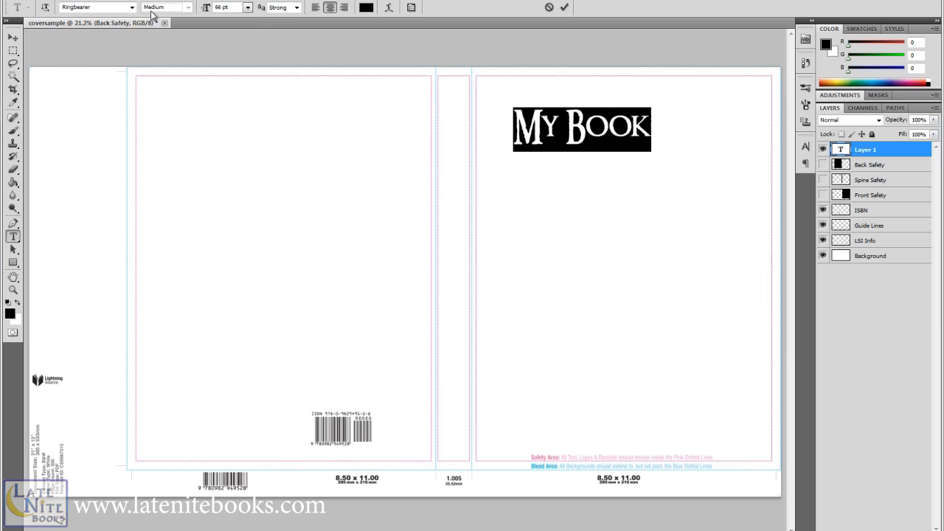
Try the Blackoak Std font on the title
left_click(132, 7)
left_click_drag(250, 308, 240, 76)
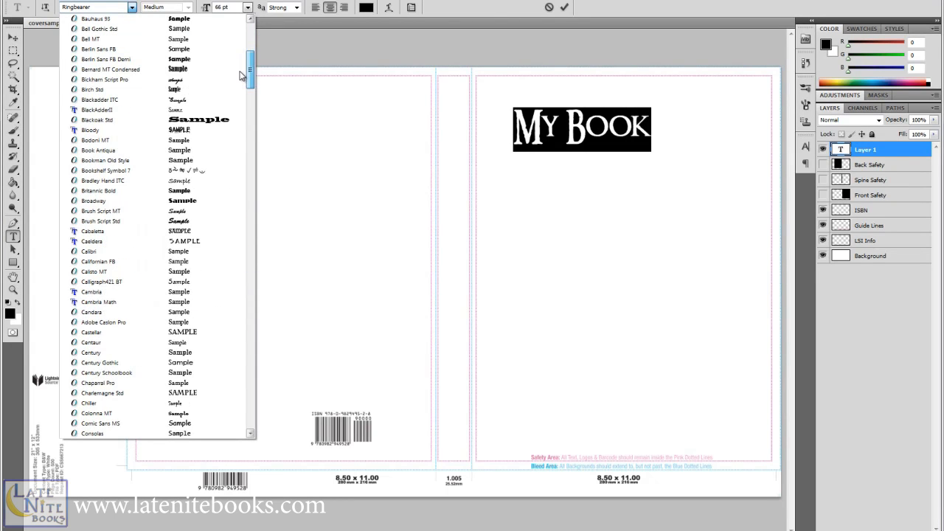
left_click(197, 120)
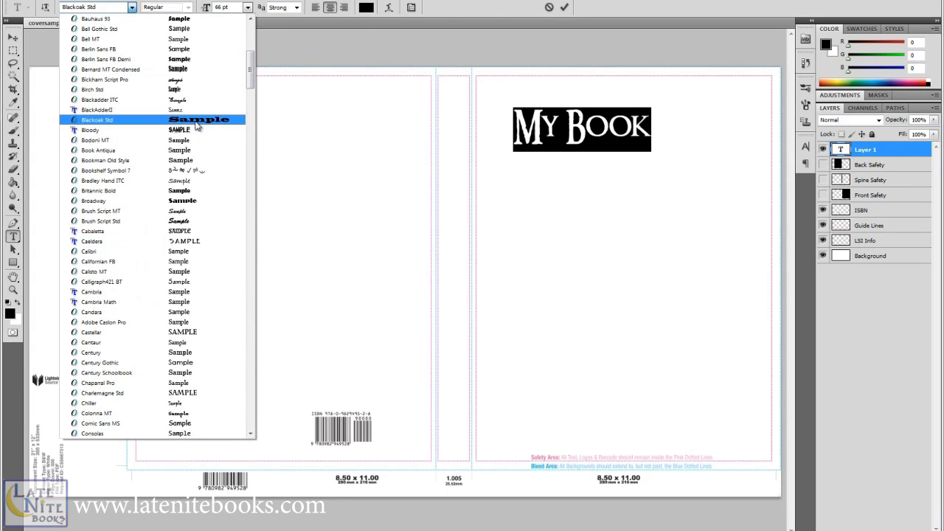
Change the title's font to Copperplate Gothic Light and its size to 60 pt
left_click(132, 6)
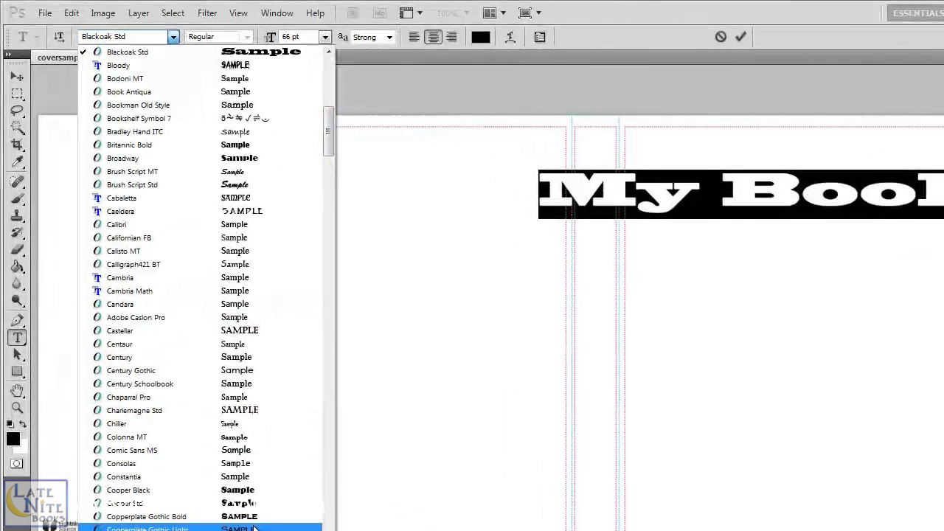
left_click(133, 446)
left_click(324, 37)
left_click(324, 270)
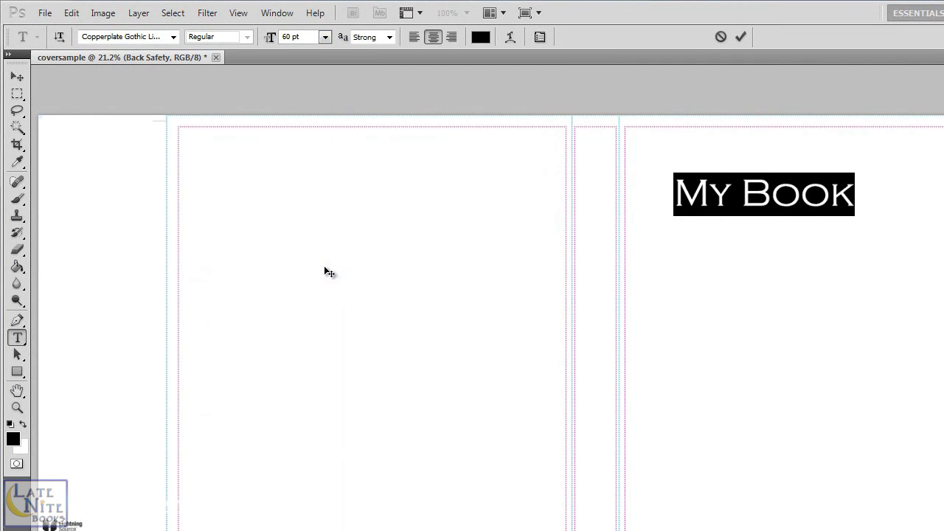
Set the title's font size to 110 pt
double_click(289, 36)
type("150")
key("Return")
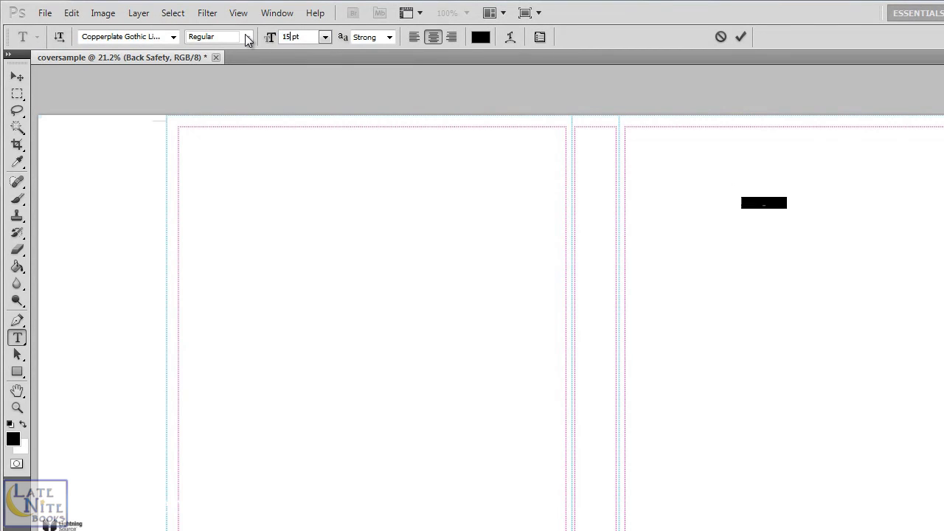
double_click(288, 37)
type("1")
key("Return")
type("11")
key("Return")
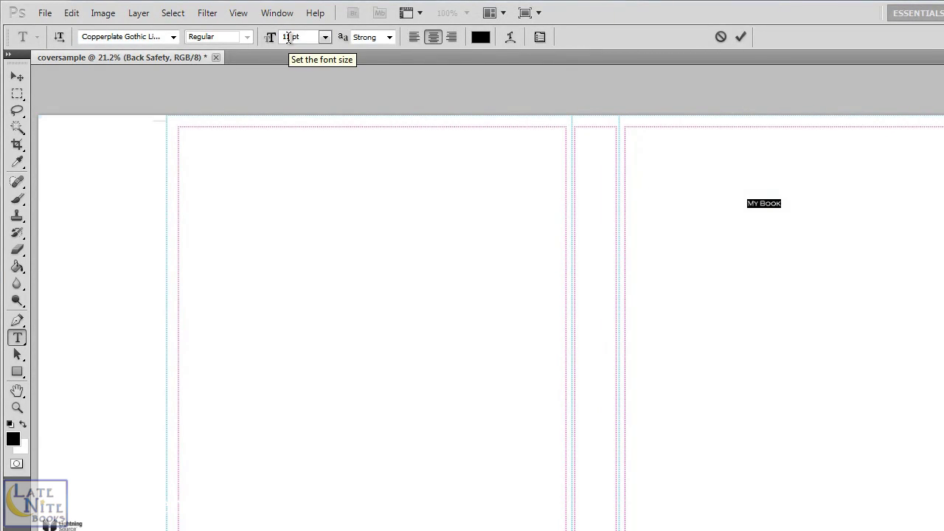
type("110")
key("Return")
Move the title inside the front cover's safety area, near its upper edge
left_click(17, 77)
left_click_drag(760, 251, 809, 242)
left_click_drag(680, 162, 664, 160)
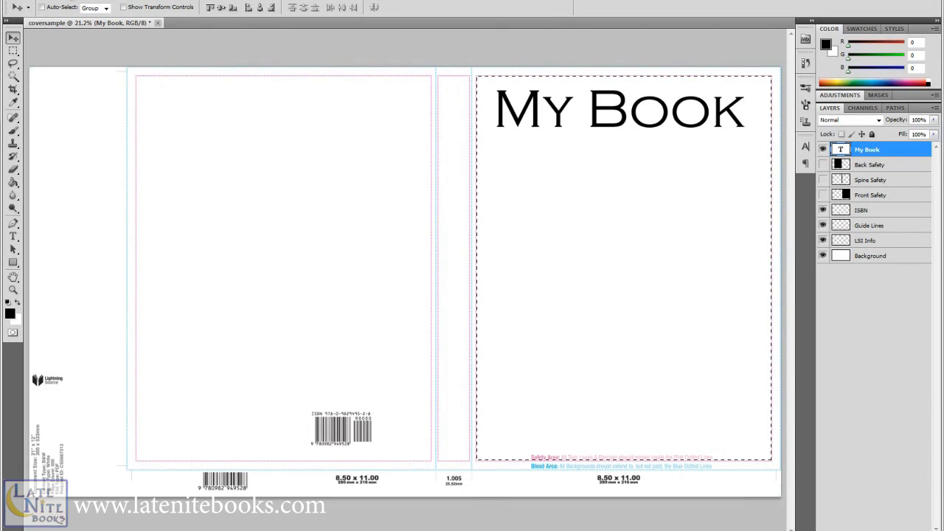
Align the title to the horizontal centre of the front safety area selection and deselect it
key("alt+e")
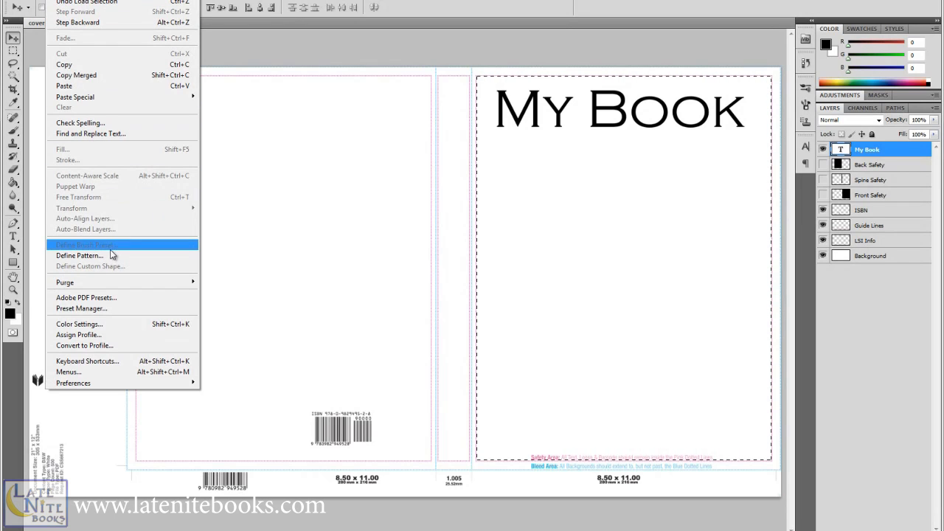
key("Escape")
key("alt+l")
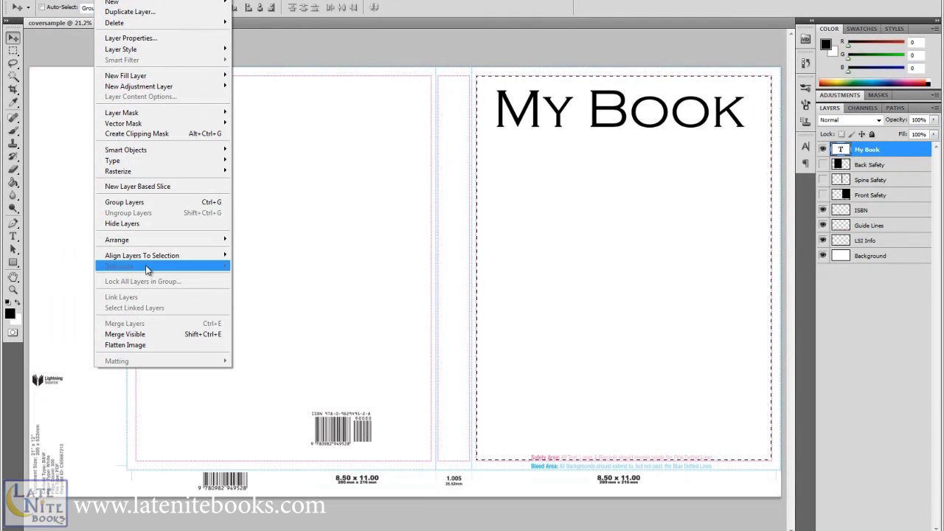
mouse_move(148, 254)
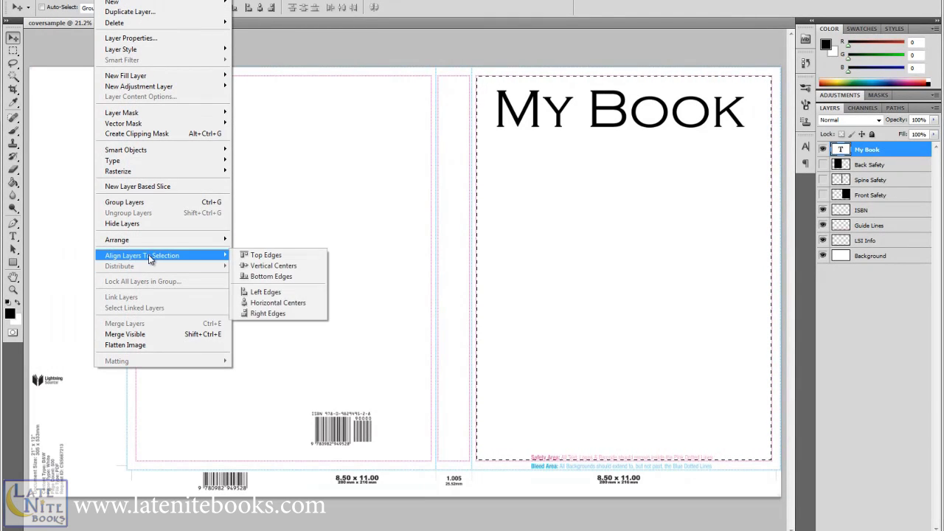
left_click(295, 304)
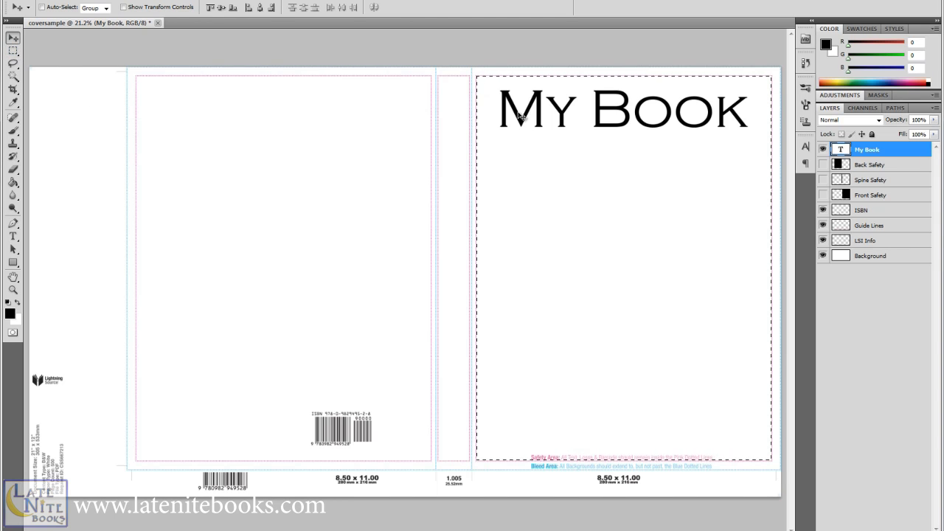
left_click(12, 50)
left_click(404, 58)
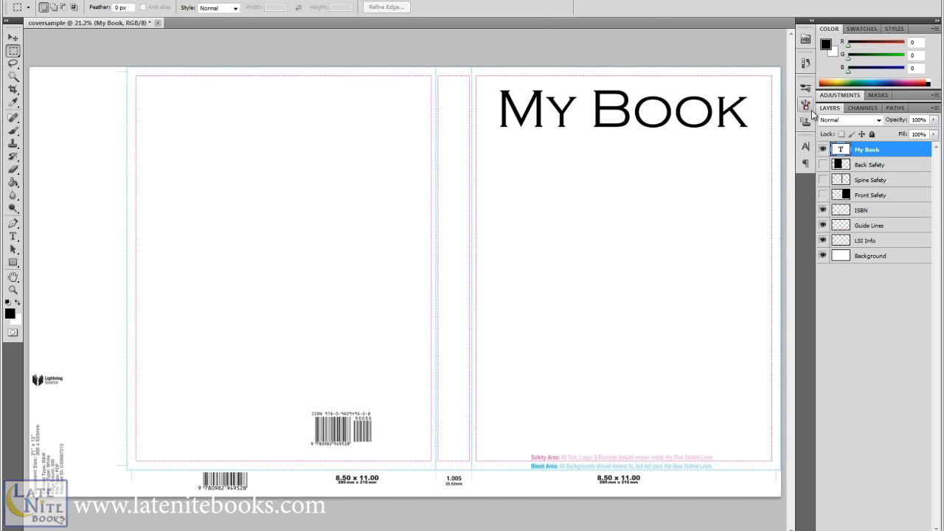
Free-transform the title to span the front safety area's width, about 116.5% wide and 299% high, and apply it
left_click(64, 3)
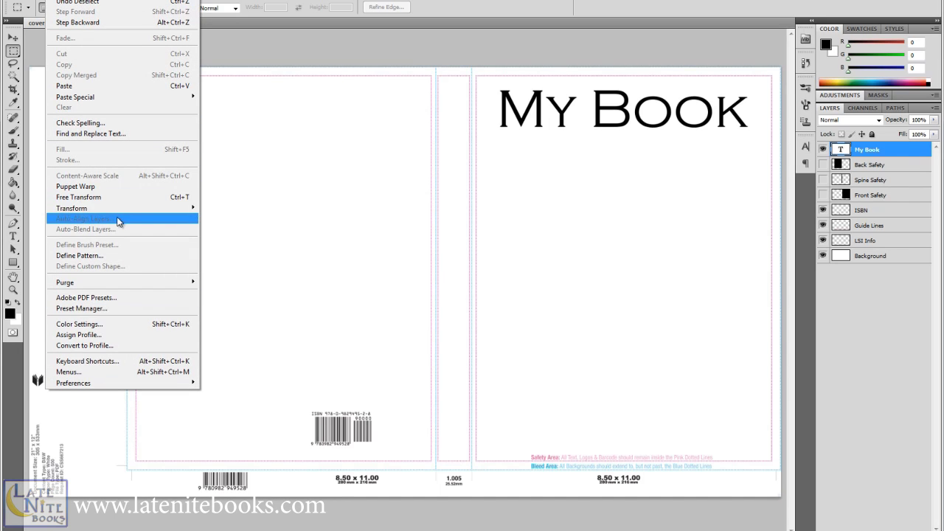
mouse_move(118, 213)
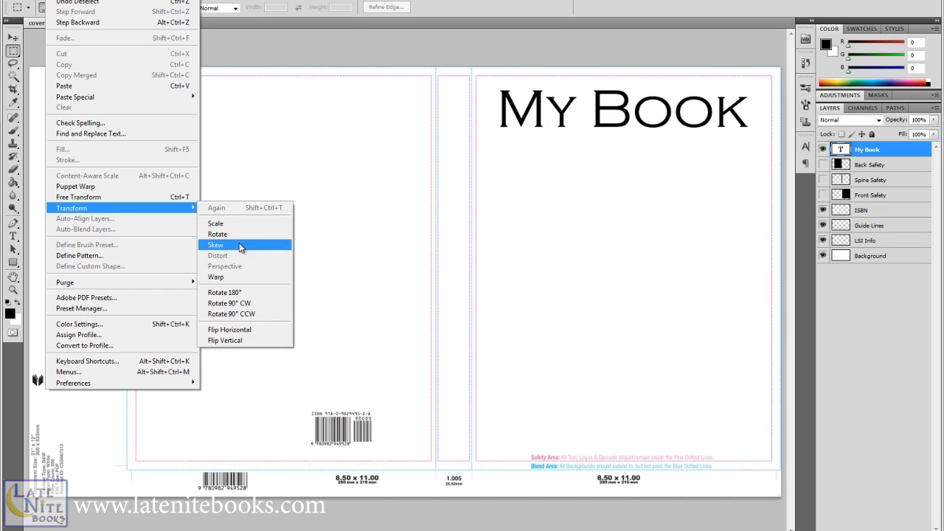
left_click(139, 199)
left_click_drag(749, 142, 769, 175)
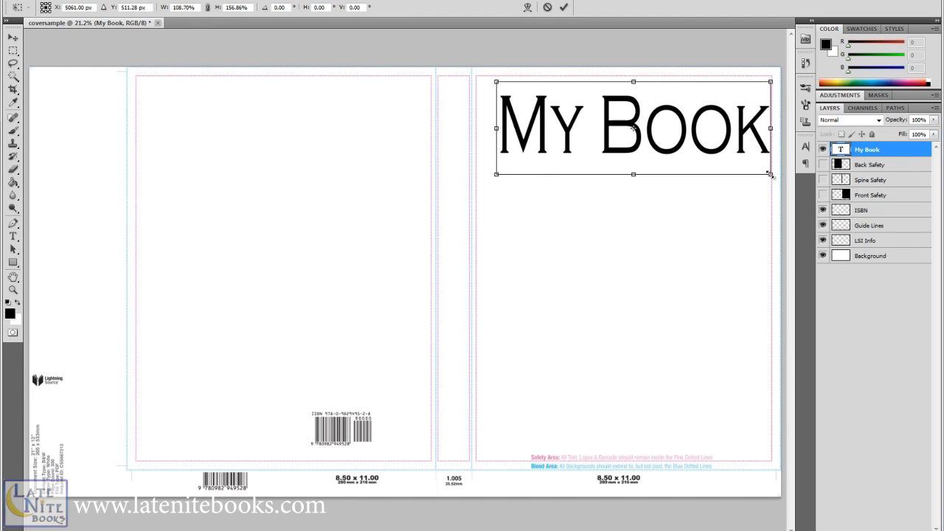
left_click_drag(494, 82, 476, 81)
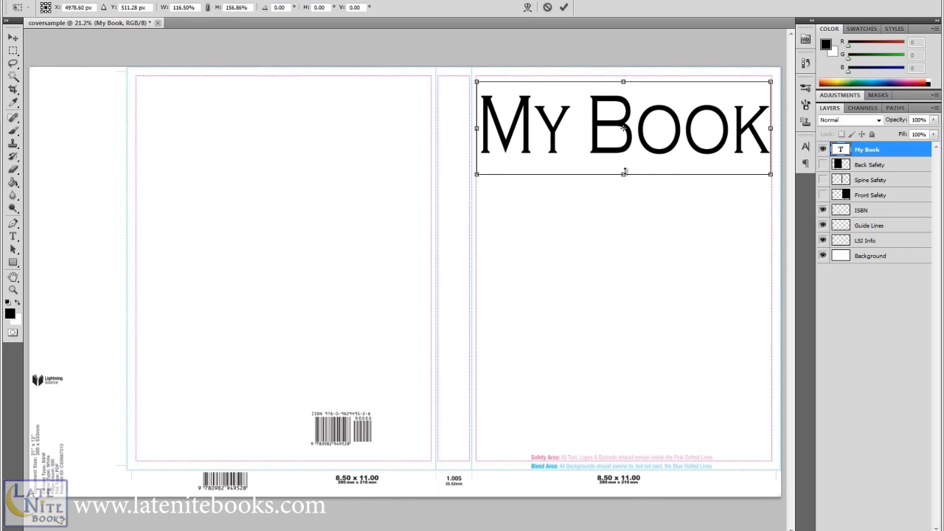
left_click_drag(623, 175, 623, 231)
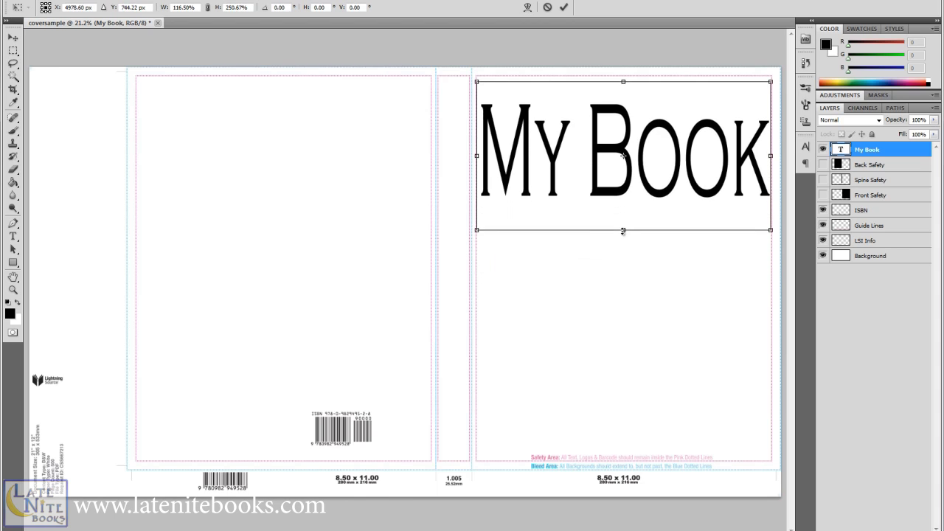
left_click_drag(623, 81, 623, 53)
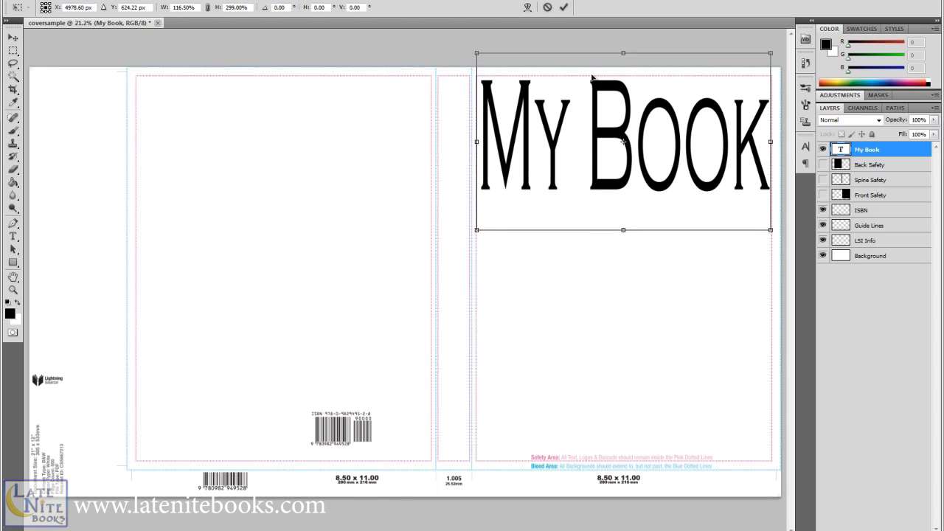
left_click(13, 50)
left_click(413, 197)
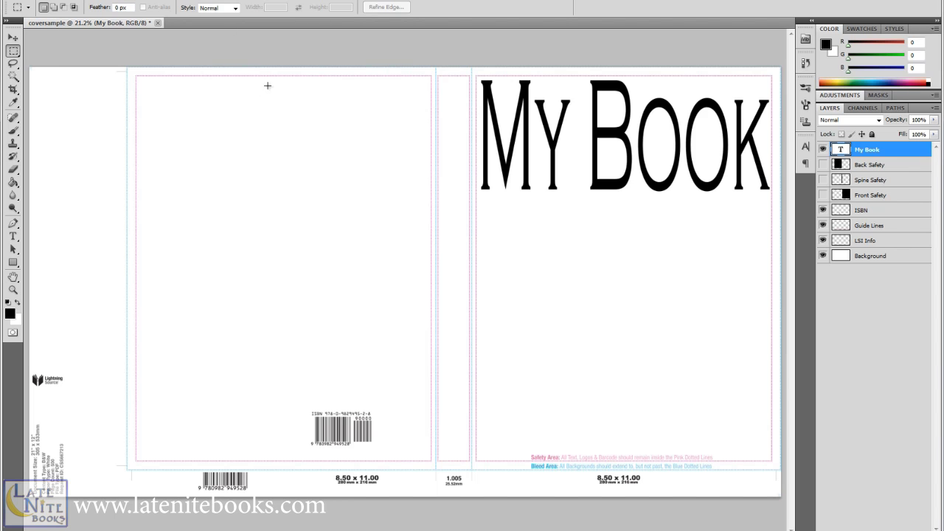
Add the author's first and last name on two lines in the lower part of the front cover
key("t")
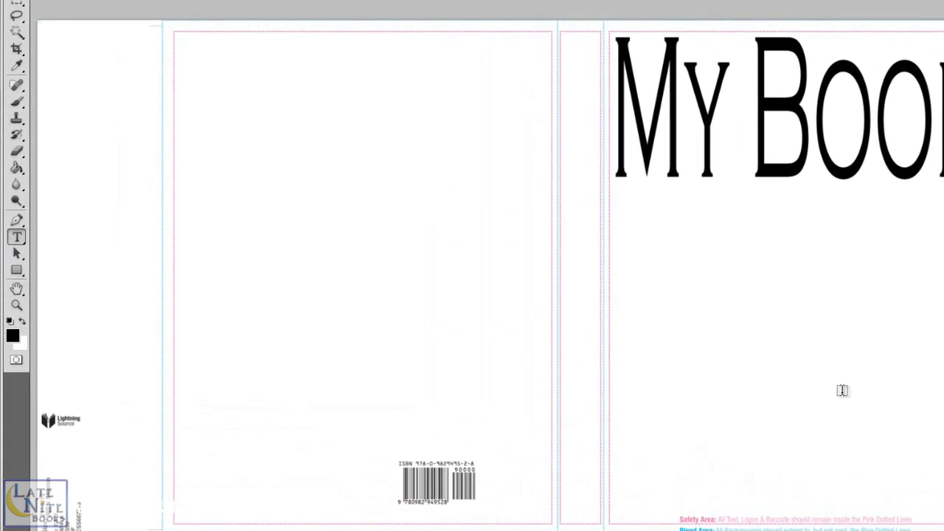
left_click(799, 430)
type("S")
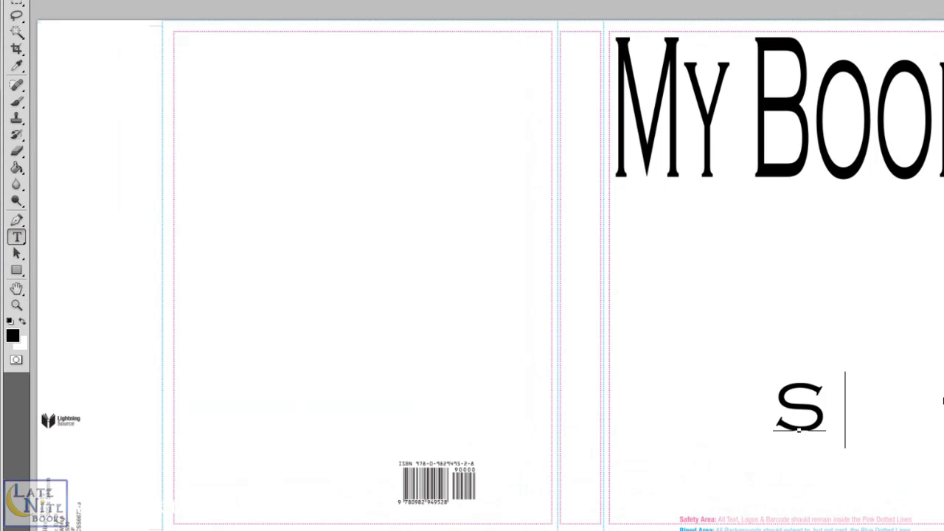
type("teven")
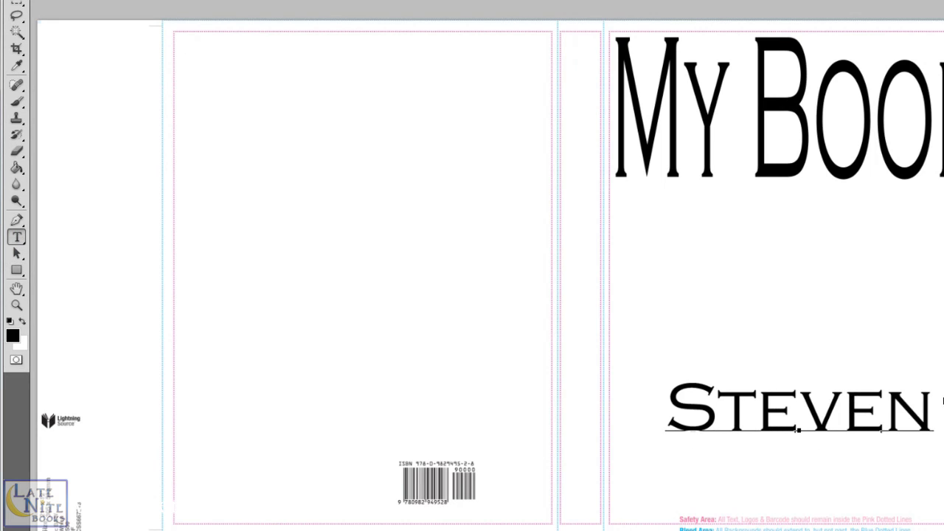
key("Return")
type("King")
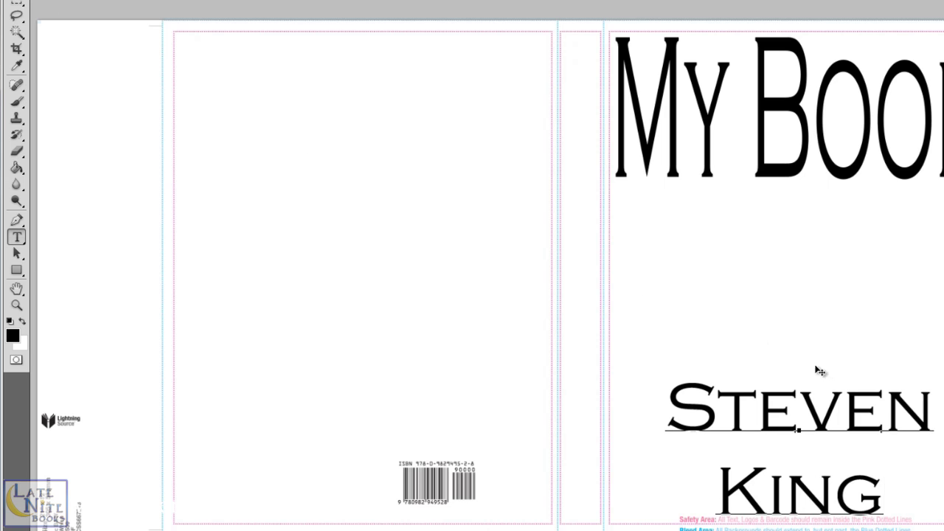
left_click(15, 7)
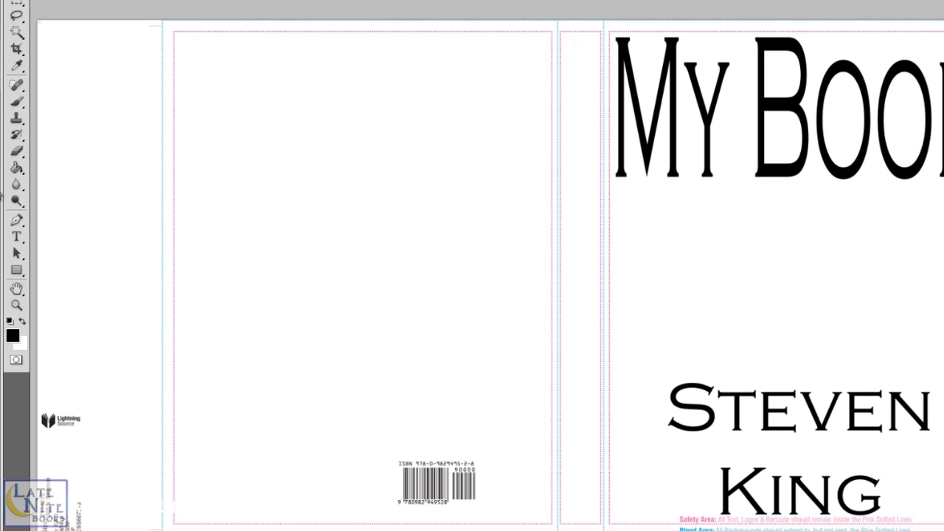
Delete the surname from the author text, keeping only the first name
left_click(18, 269)
left_click(17, 236)
left_click_drag(881, 484, 693, 479)
key("BackSpace")
left_click(8, 55)
Free-transform the author's first name to span the front safety area, about 140% wide and 276% high, and apply it
key("alt+e")
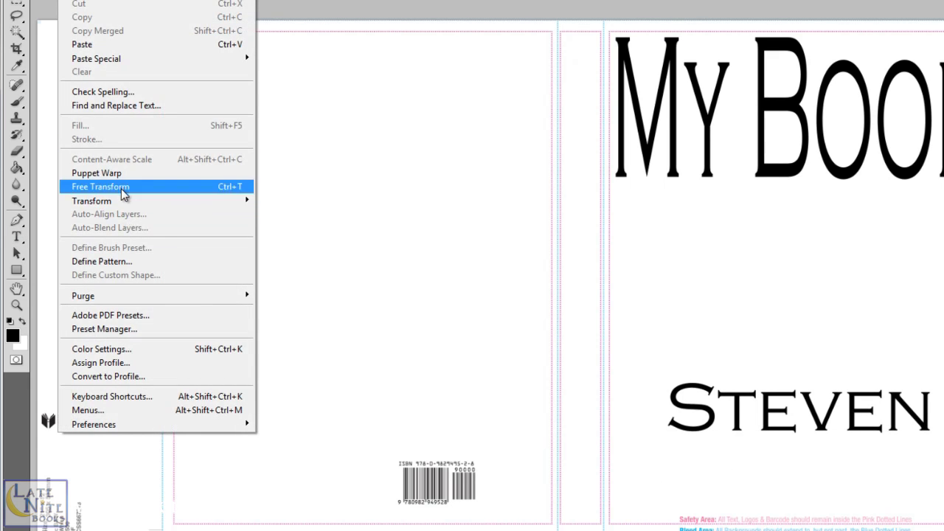
left_click(121, 184)
left_click_drag(651, 365, 609, 345)
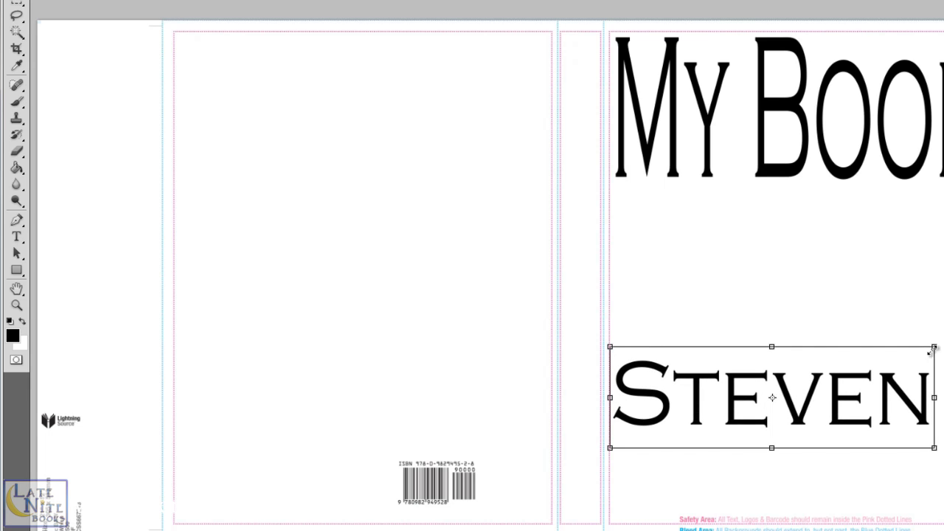
left_click_drag(933, 348, 943, 344)
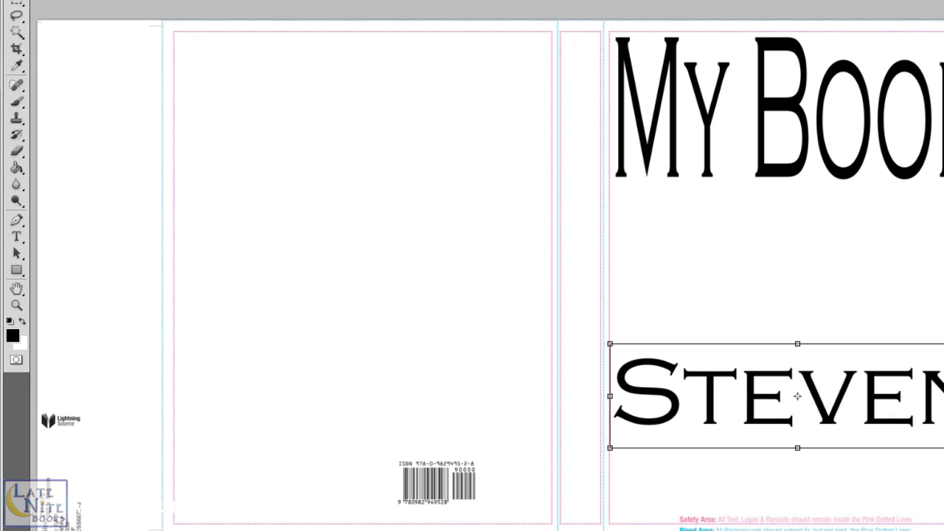
left_click_drag(797, 343, 794, 239)
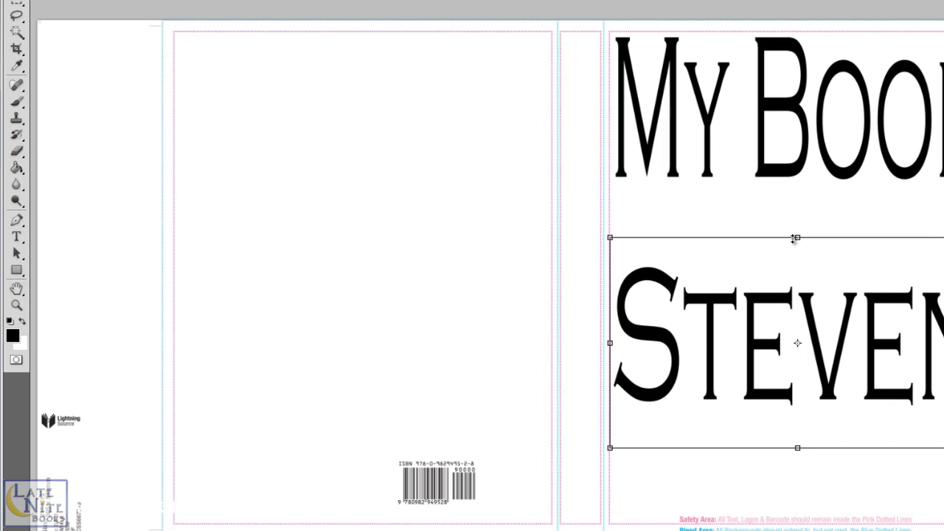
left_click(16, 3)
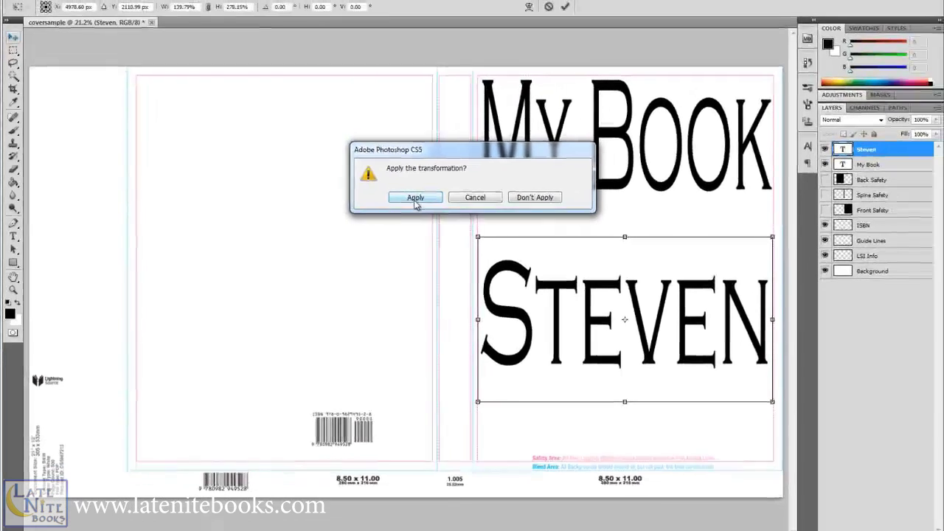
left_click(493, 190)
Add the author's surname as a separate text layer below the first name on the front cover
left_click(16, 236)
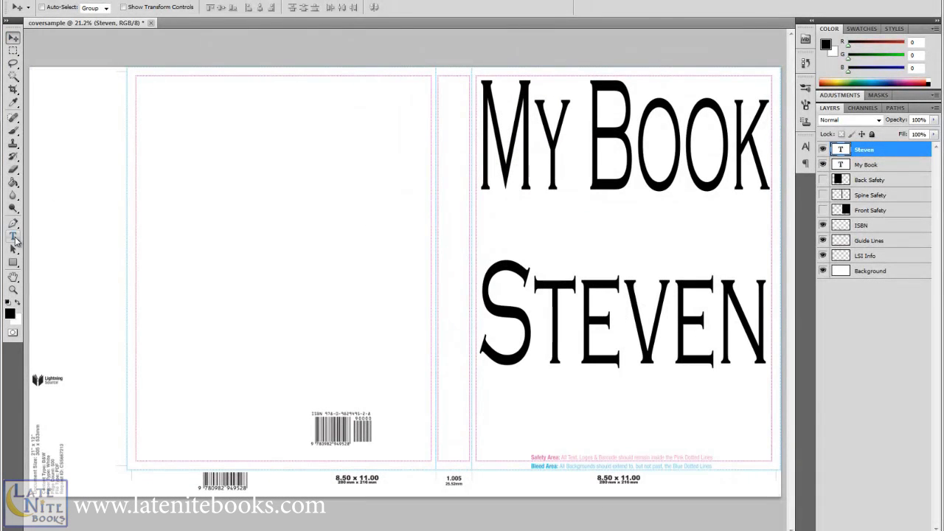
left_click(642, 437)
type("King")
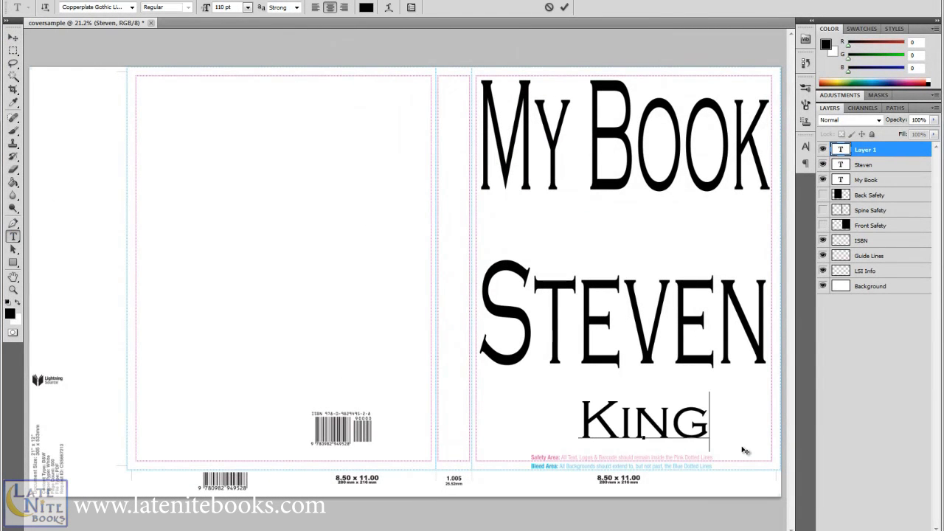
left_click(13, 37)
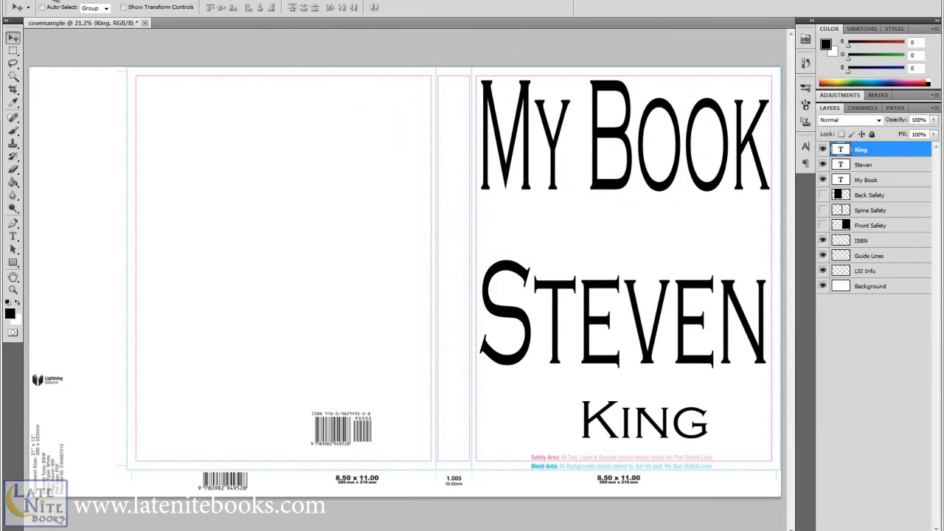
Free-transform the author's surname to span the front safety area, about 224% wide and 235% high, and apply it
left_click(59, 2)
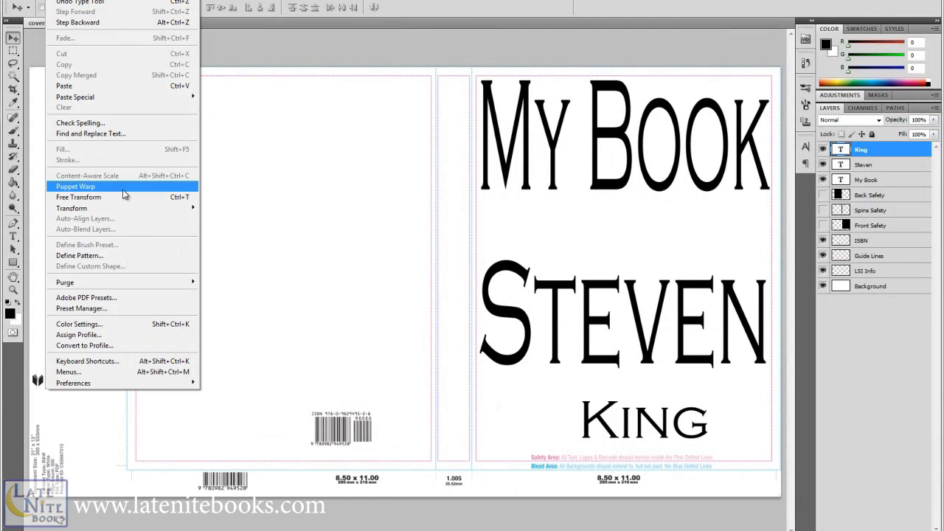
left_click(135, 199)
left_click_drag(580, 422, 477, 422)
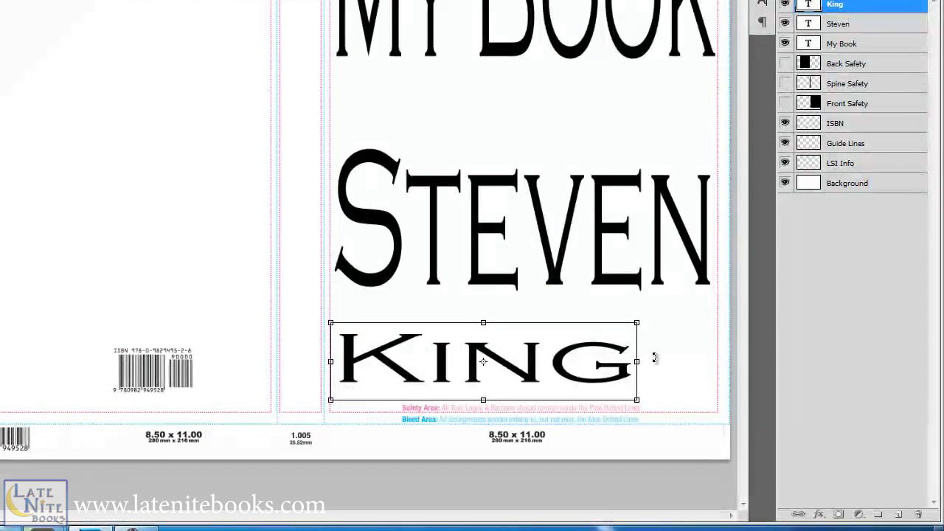
left_click_drag(636, 361, 720, 362)
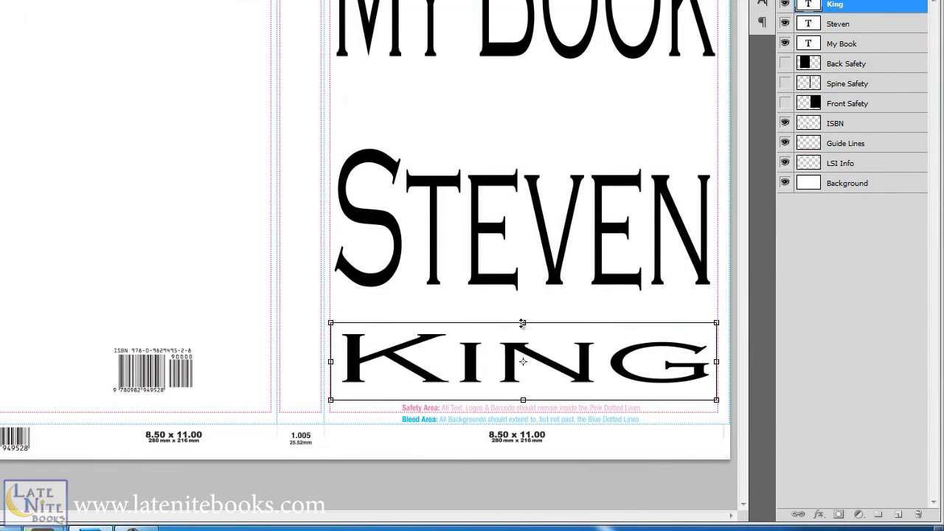
left_click_drag(523, 322, 523, 266)
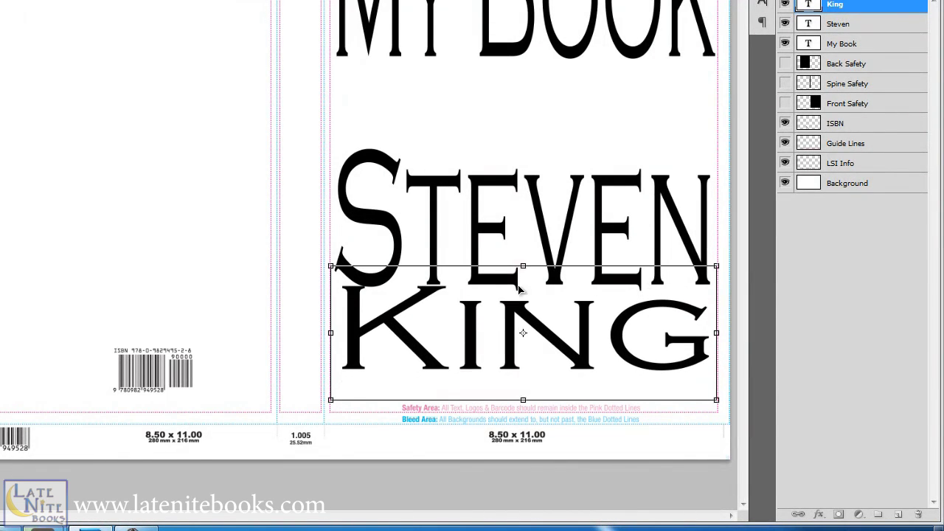
left_click_drag(523, 400, 528, 446)
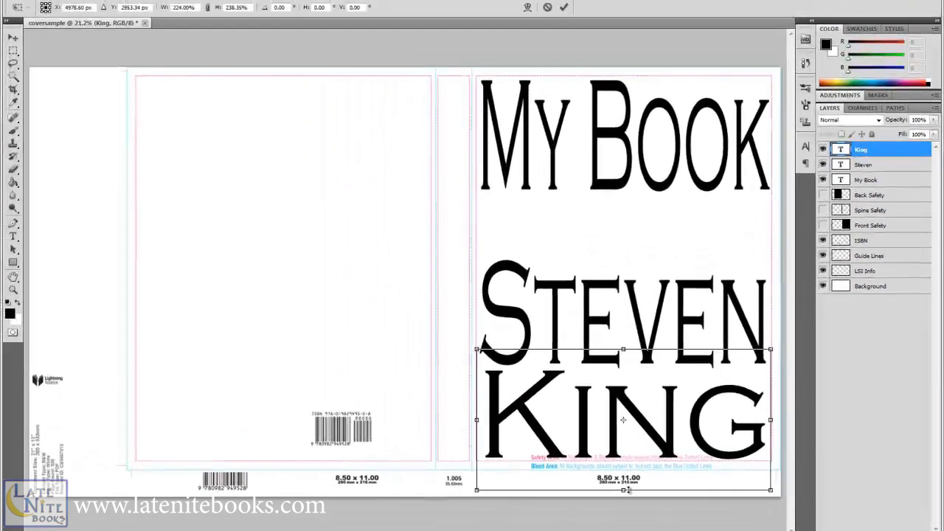
left_click(13, 37)
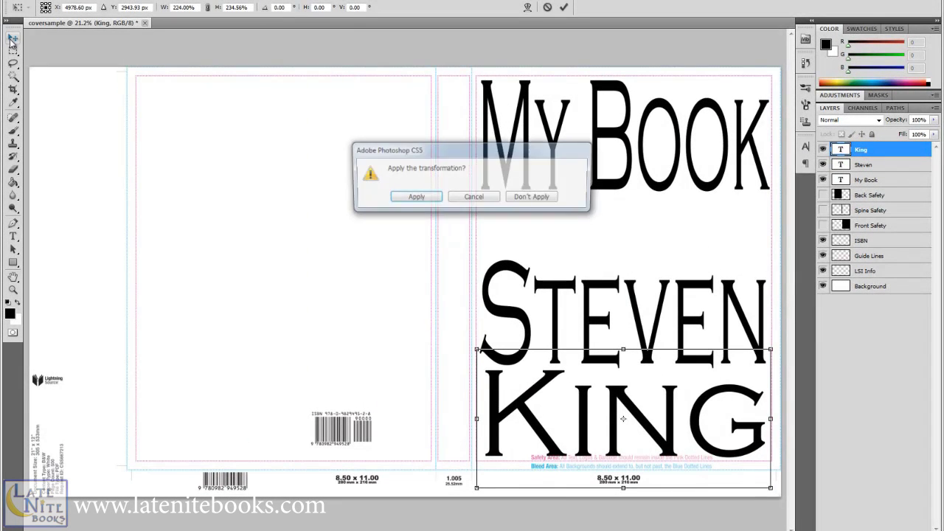
left_click(414, 198)
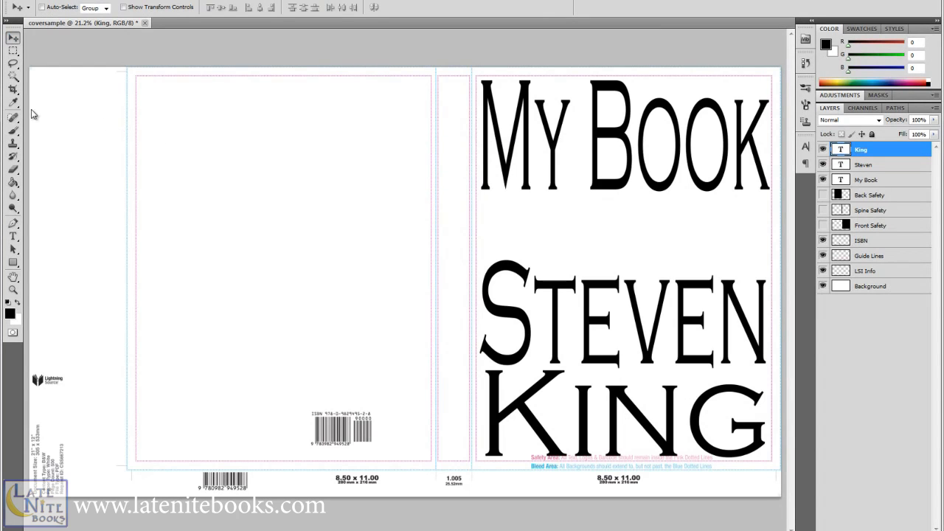
Add a text line on the spine reading "My Book : " followed by the author's full name
left_click(14, 238)
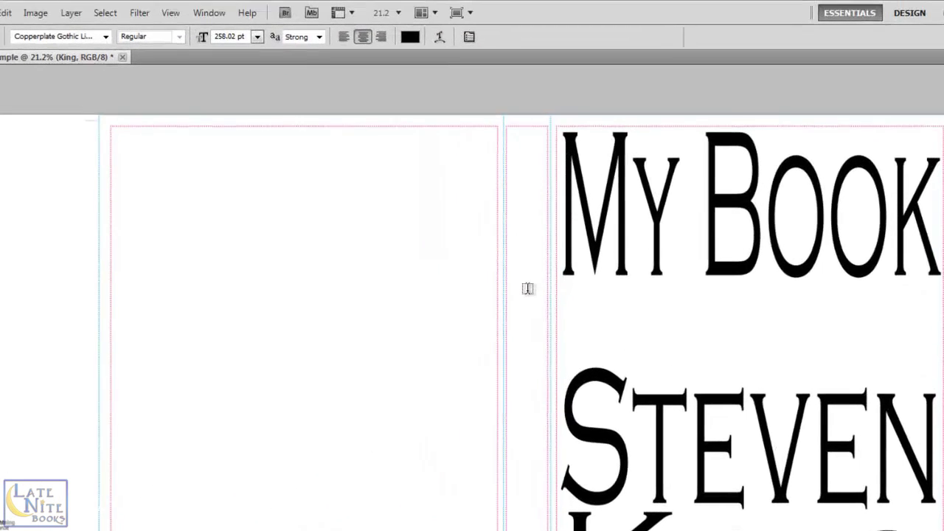
left_click(454, 199)
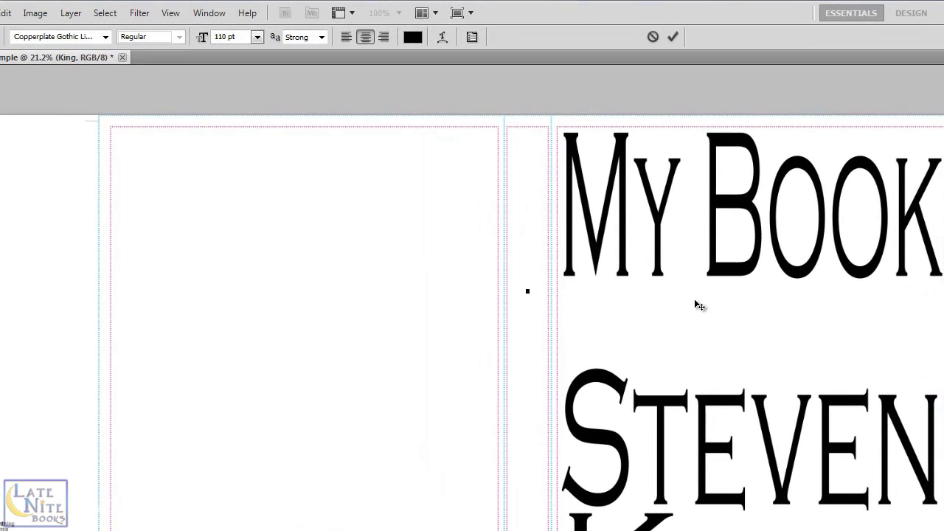
type("My Book:")
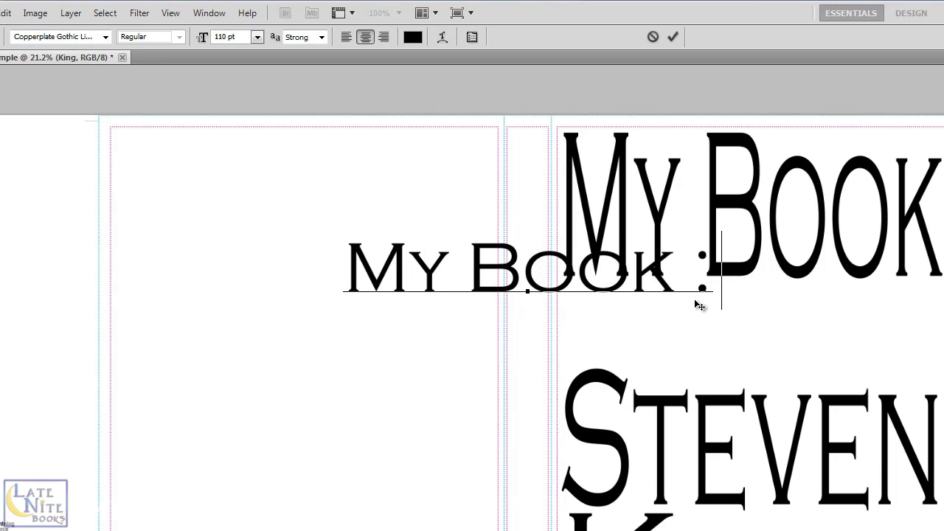
type(" S")
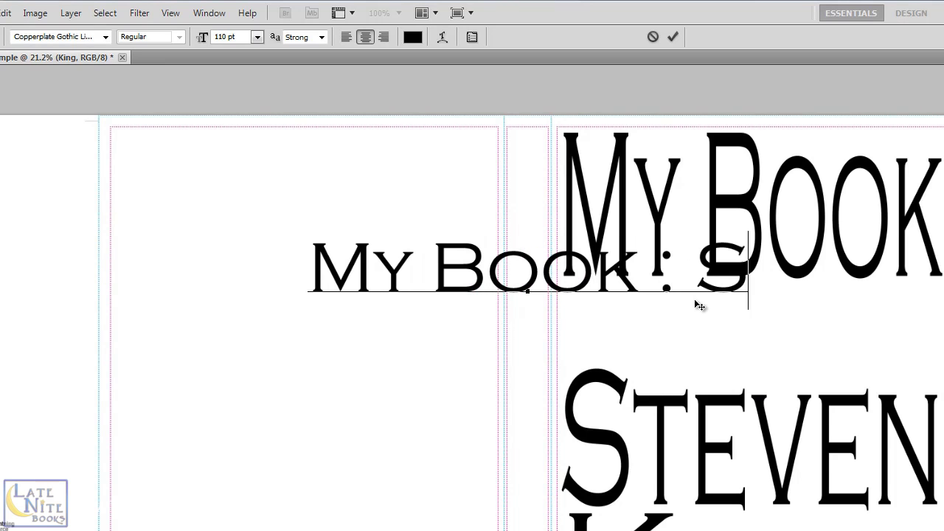
type("teven King")
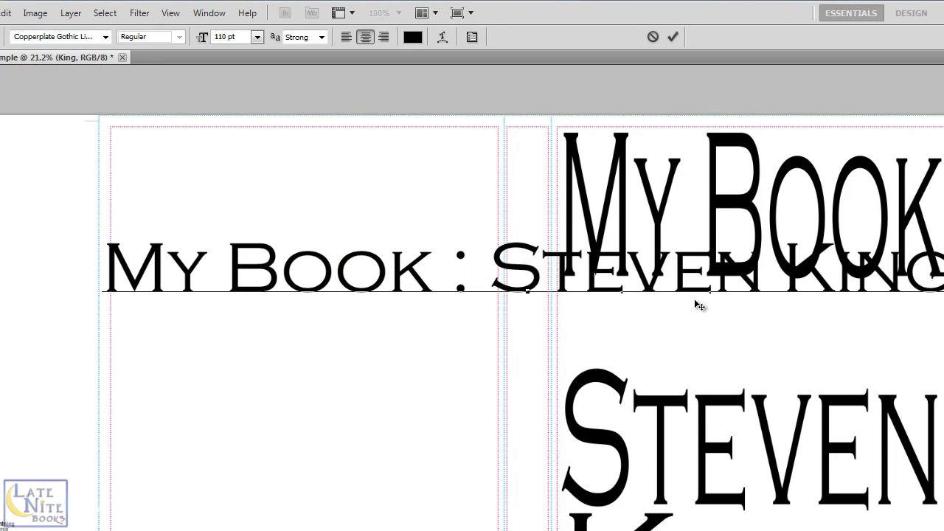
Rotate the spine text 90° clockwise so it runs down the spine
left_click(5, 14)
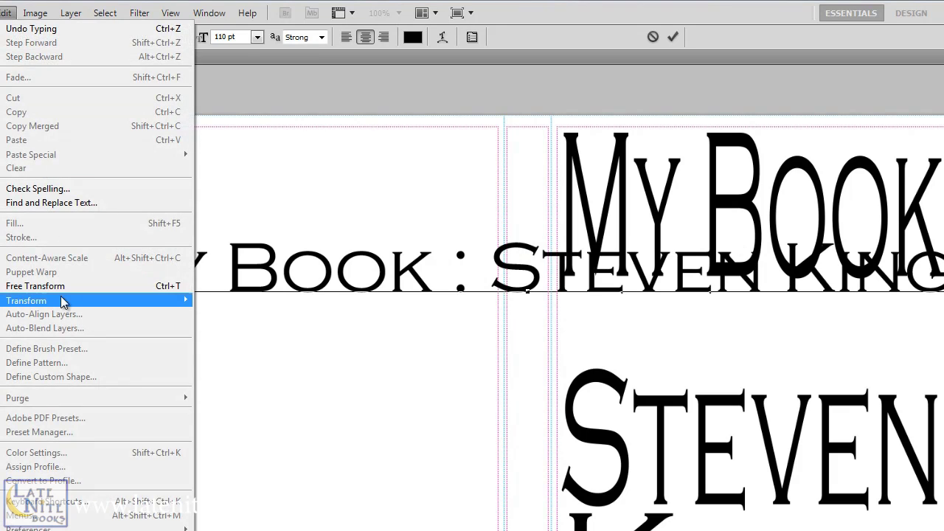
mouse_move(62, 301)
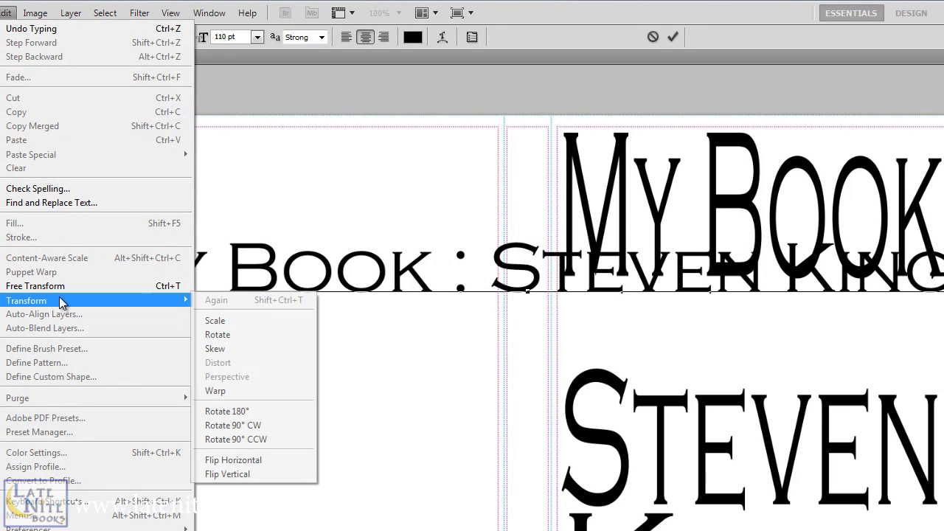
left_click(253, 428)
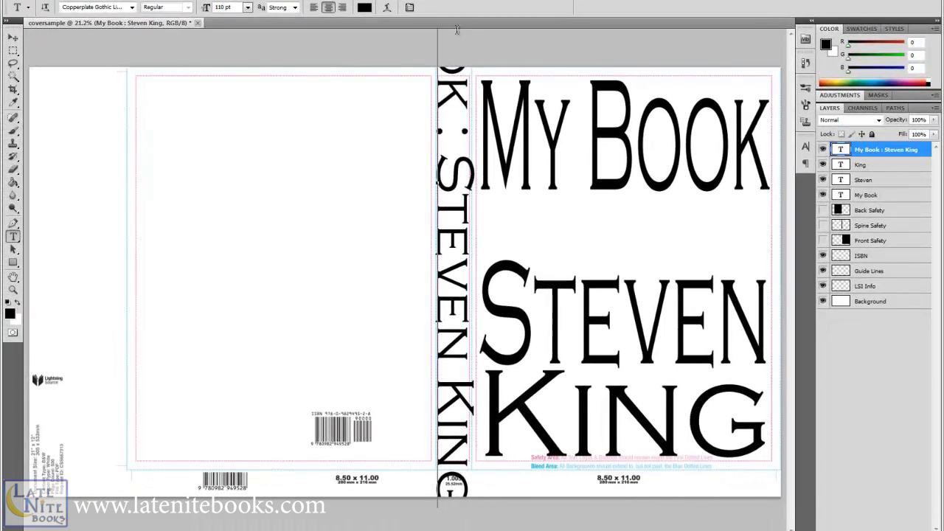
Set the spine text from the word "Book" through the author's name to 60 pt
left_click_drag(456, 30, 477, 441)
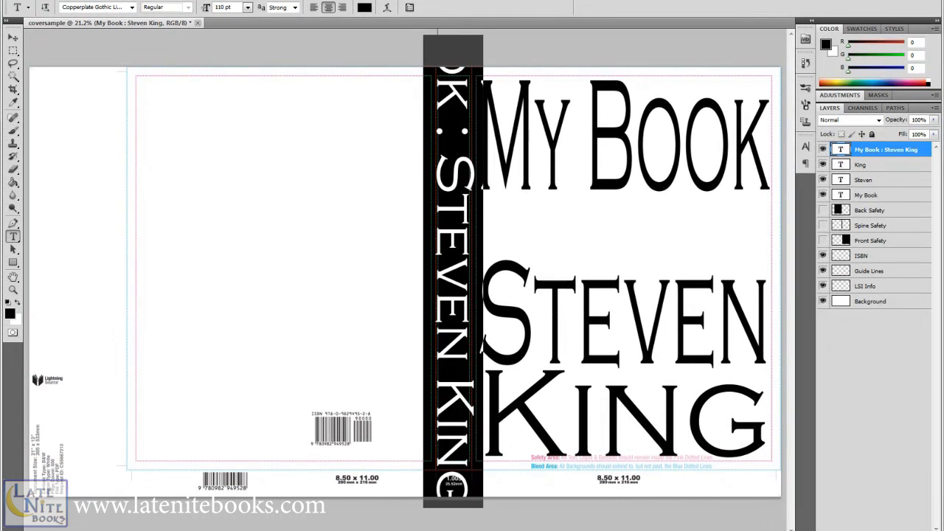
left_click_drag(460, 507, 457, 33)
left_click(249, 8)
left_click(240, 190)
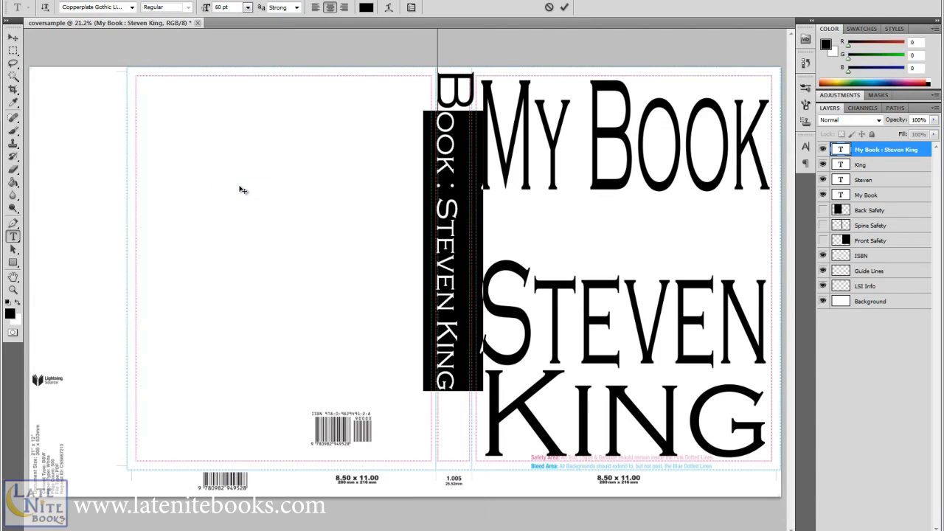
left_click_drag(455, 394, 448, 22)
left_click(248, 8)
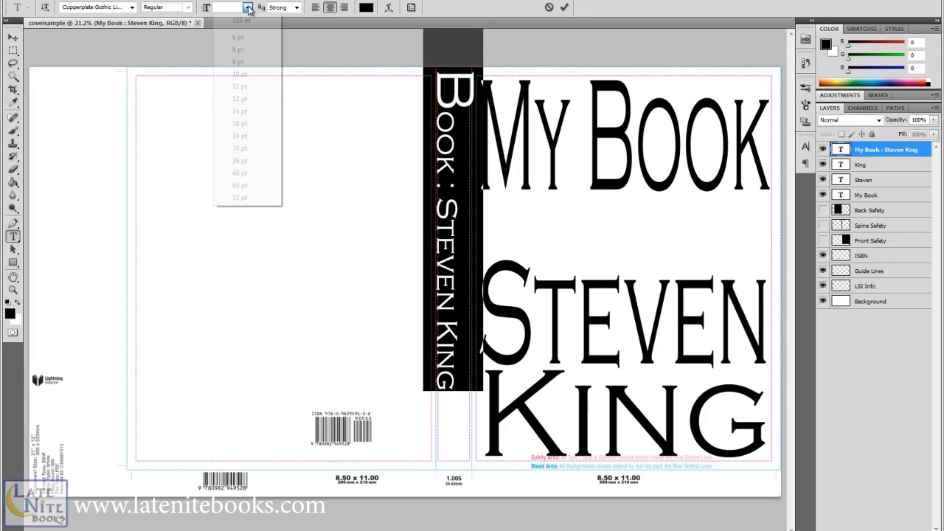
left_click(243, 185)
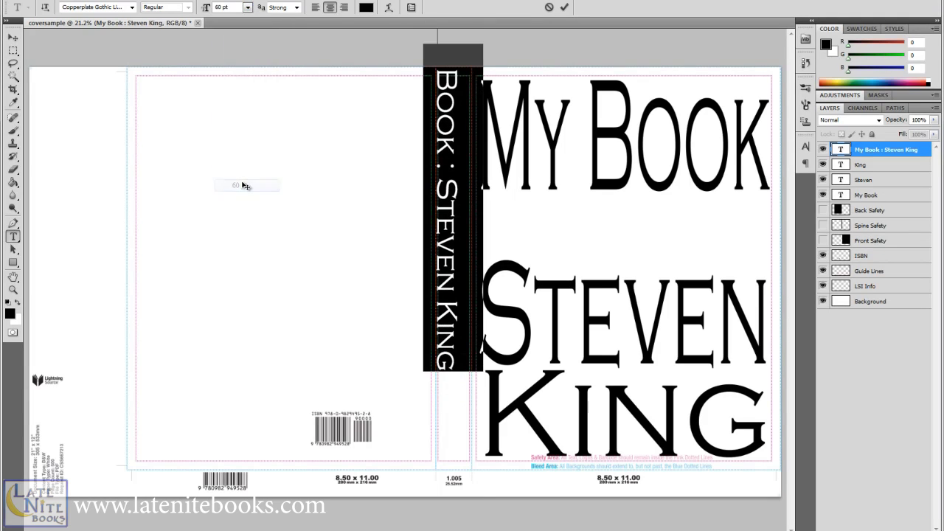
Move the spine text down inside the spine safety area and set all of it, including the first letter, to 60 pt
left_click(12, 37)
left_click_drag(371, 91, 383, 174)
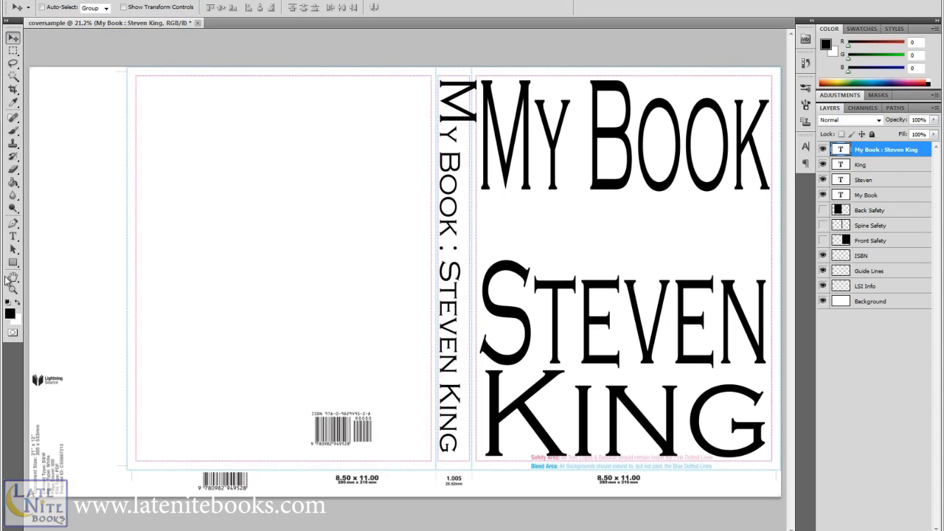
left_click(12, 236)
left_click_drag(457, 450, 450, 77)
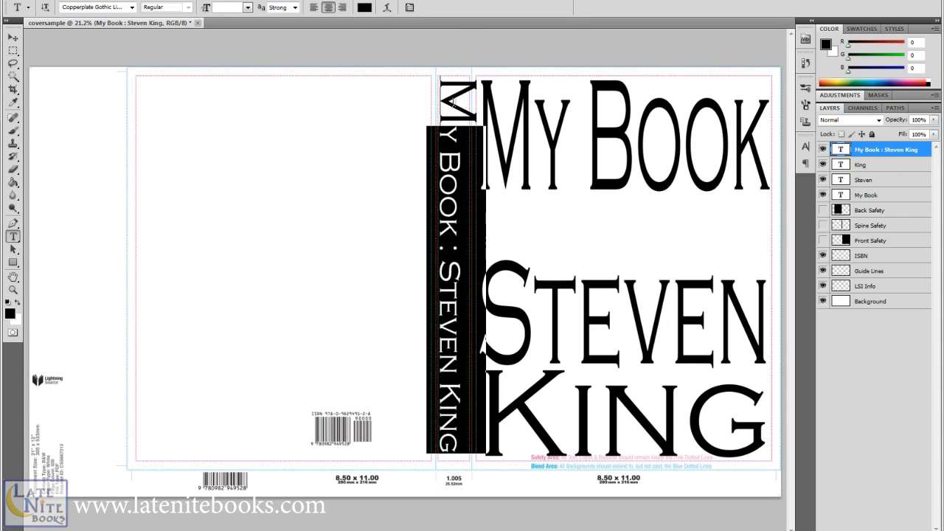
left_click(248, 8)
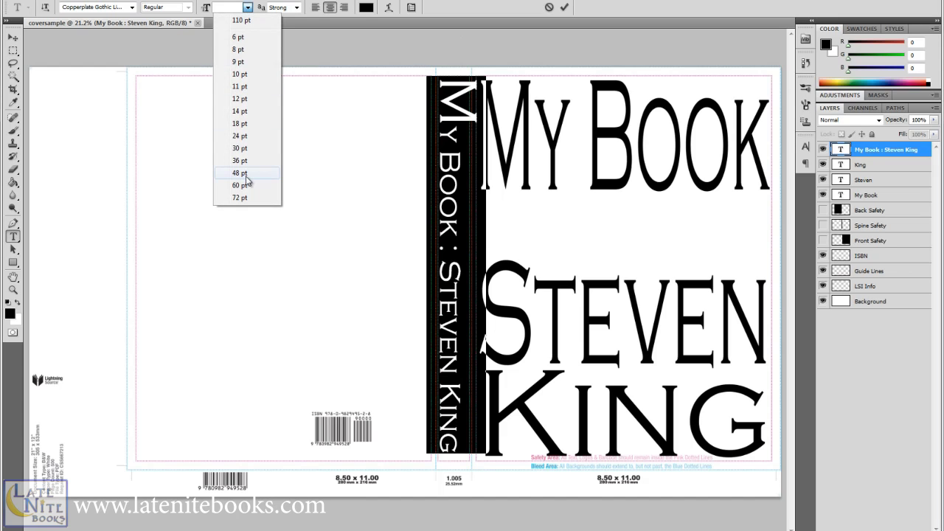
left_click(248, 185)
Centre the spine text horizontally and vertically within a selection of the spine safety area, and clear the selection
left_click(12, 36)
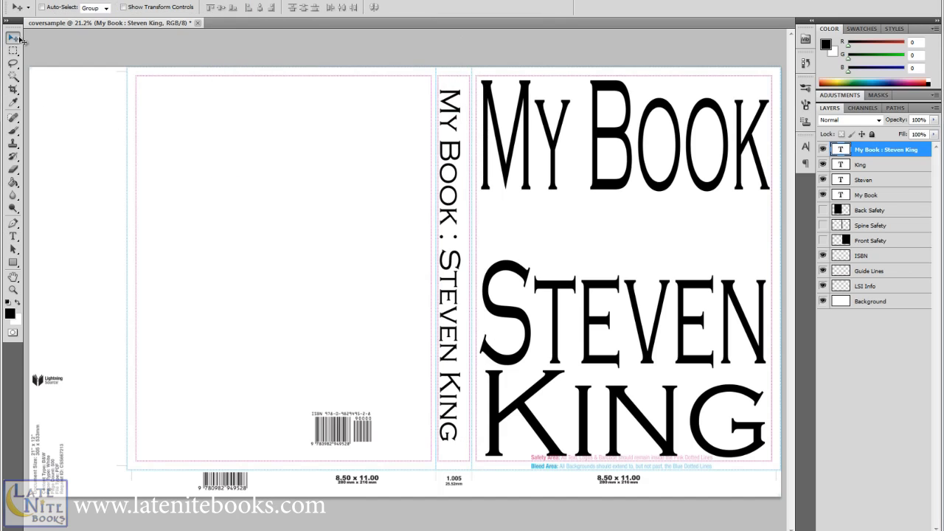
left_click_drag(460, 224, 465, 224)
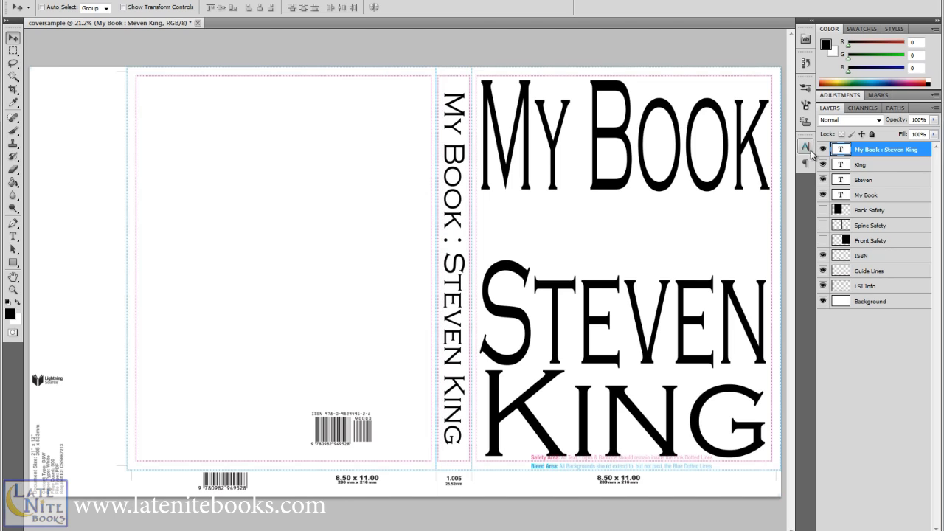
left_click(842, 230, "ctrl")
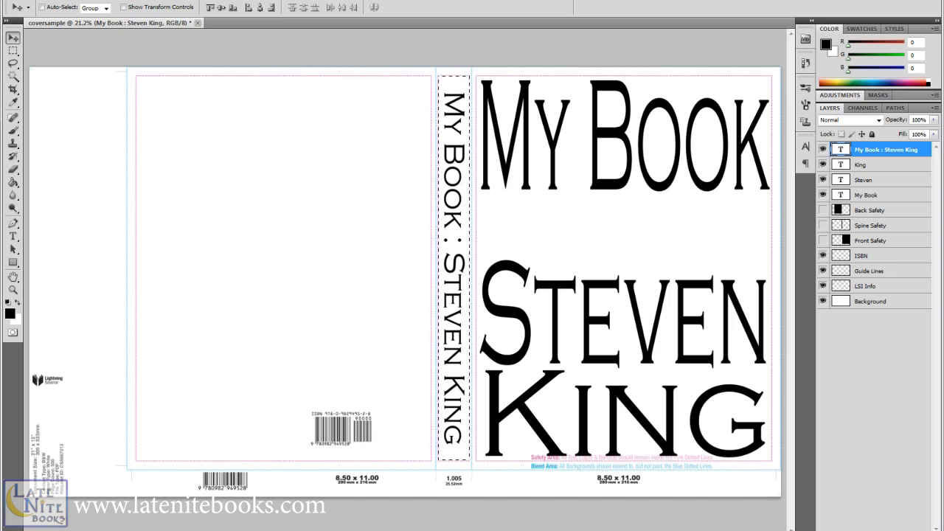
key("alt+e")
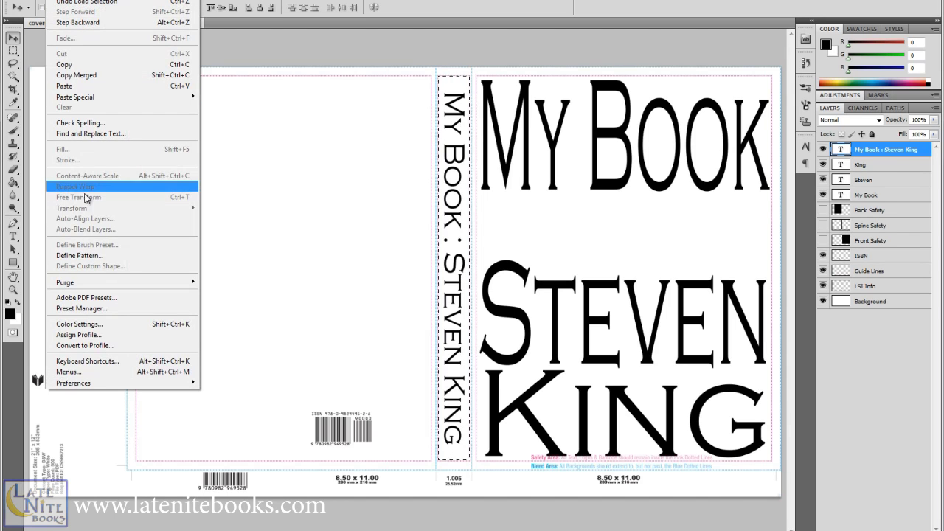
mouse_move(101, 1)
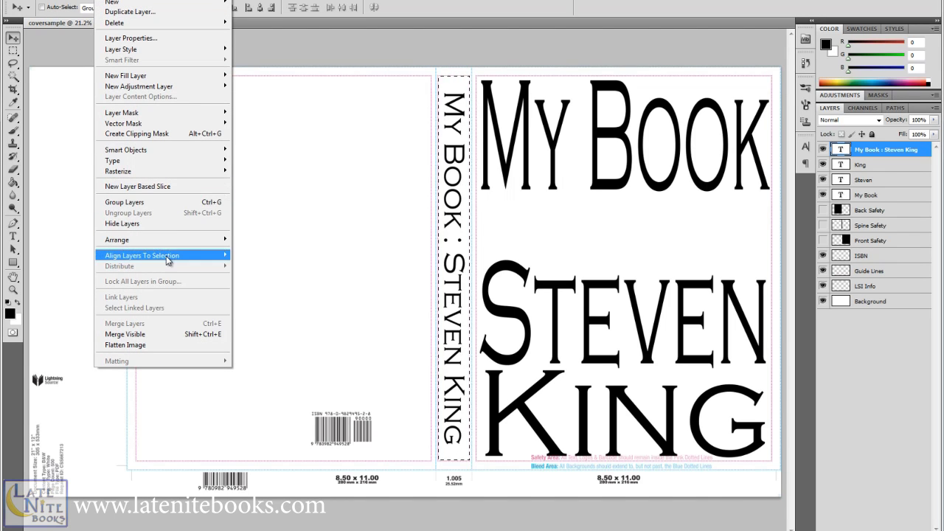
mouse_move(166, 260)
left_click(277, 304)
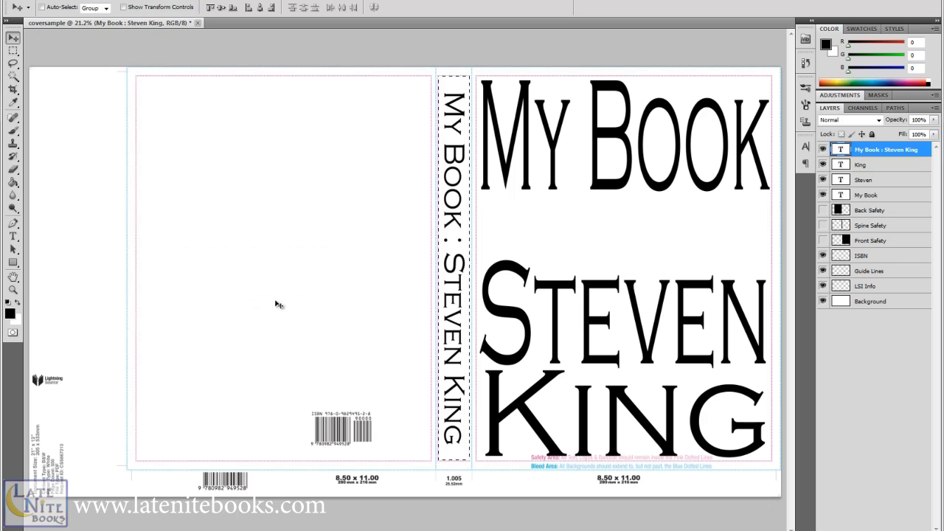
left_click(107, 3)
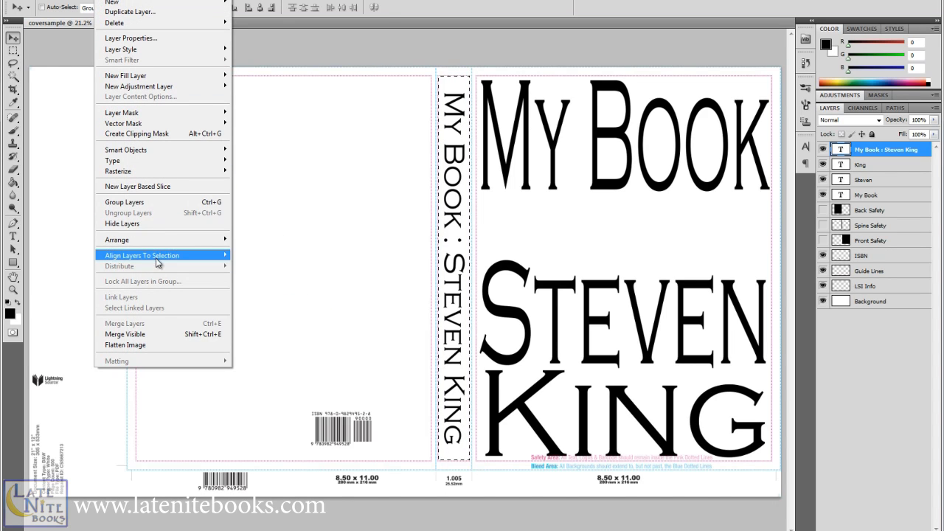
mouse_move(162, 258)
left_click(285, 269)
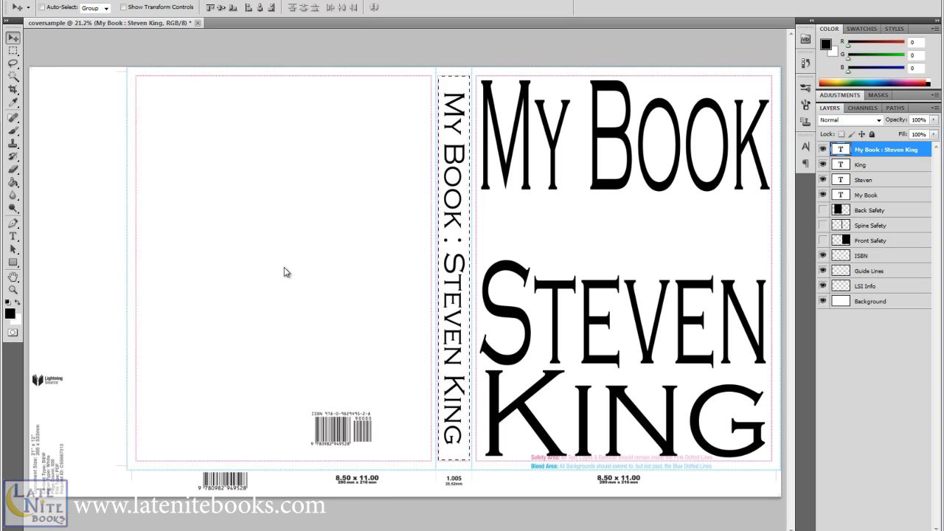
left_click(14, 51)
left_click(423, 93)
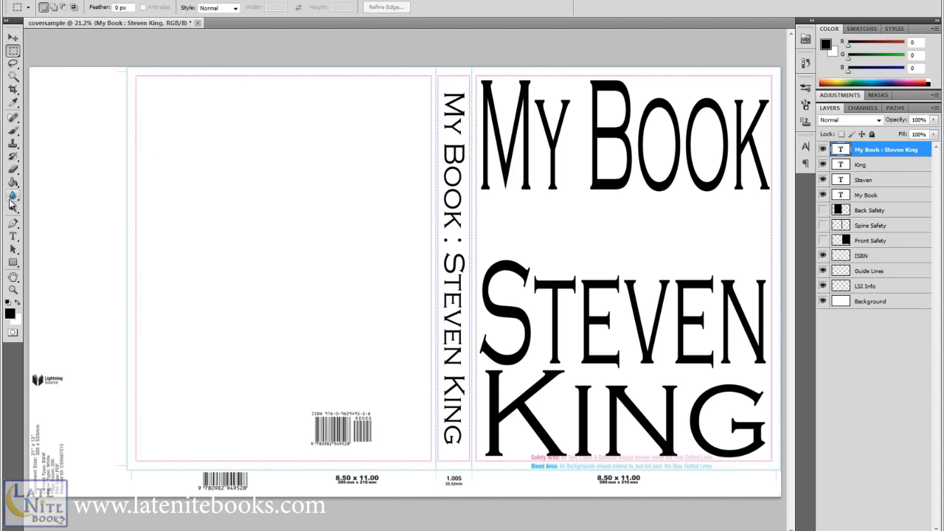
Add the text "A great book." in the upper part of the back cover and set it to 12 pt
left_click(13, 236)
left_click(223, 130)
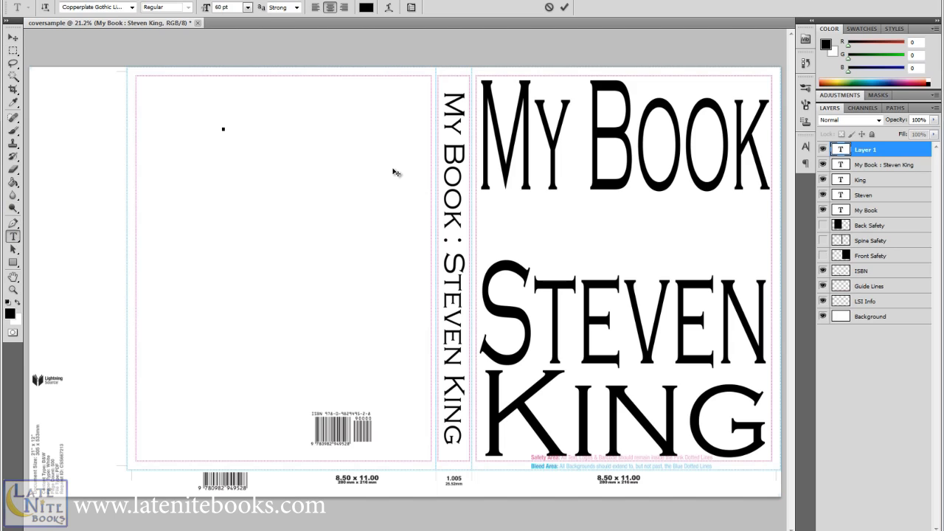
type("A gre")
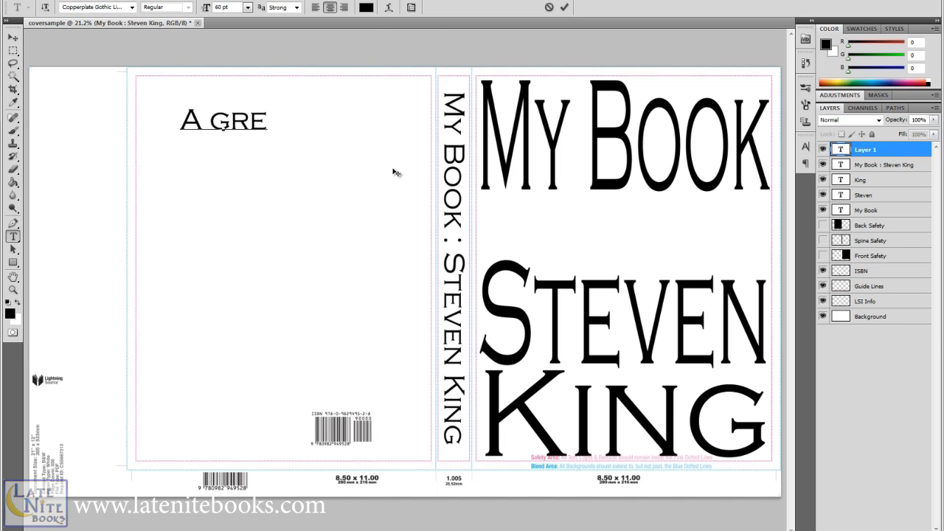
type("at book.")
key("ctrl+a")
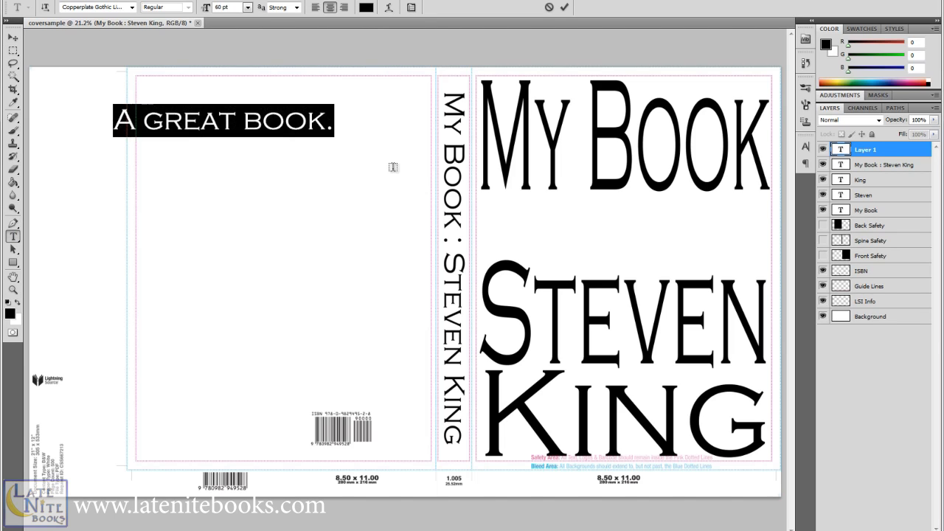
left_click(249, 8)
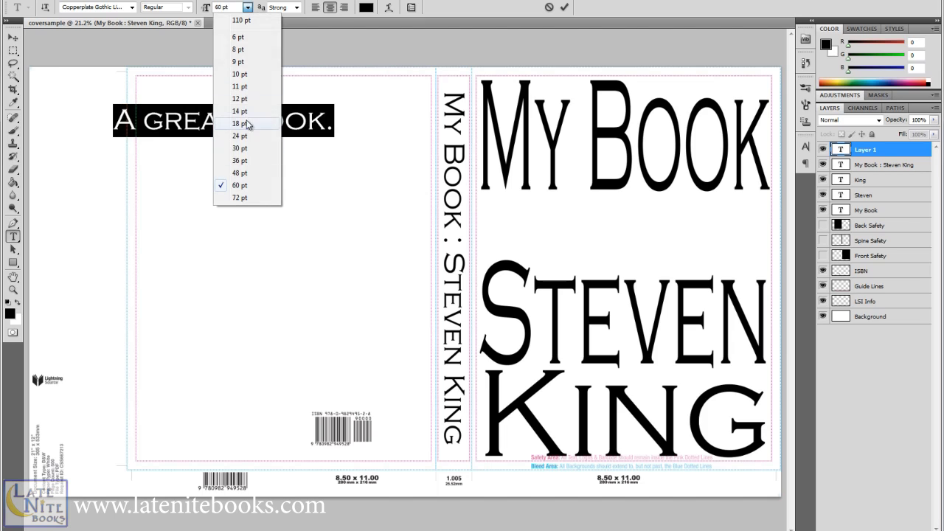
left_click(248, 101)
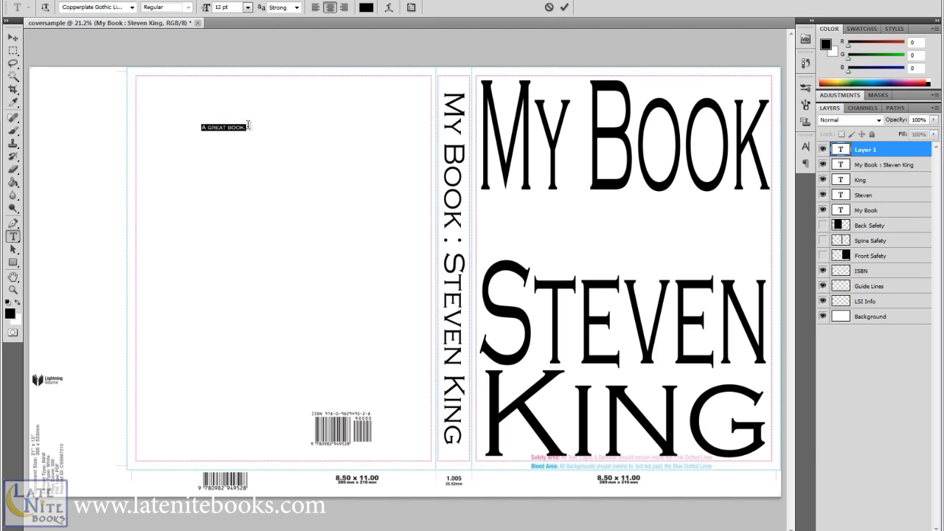
Append "It's excellent." to the back cover text and repeat both sentences four times on one line
left_click(223, 127)
type("It's excellent.")
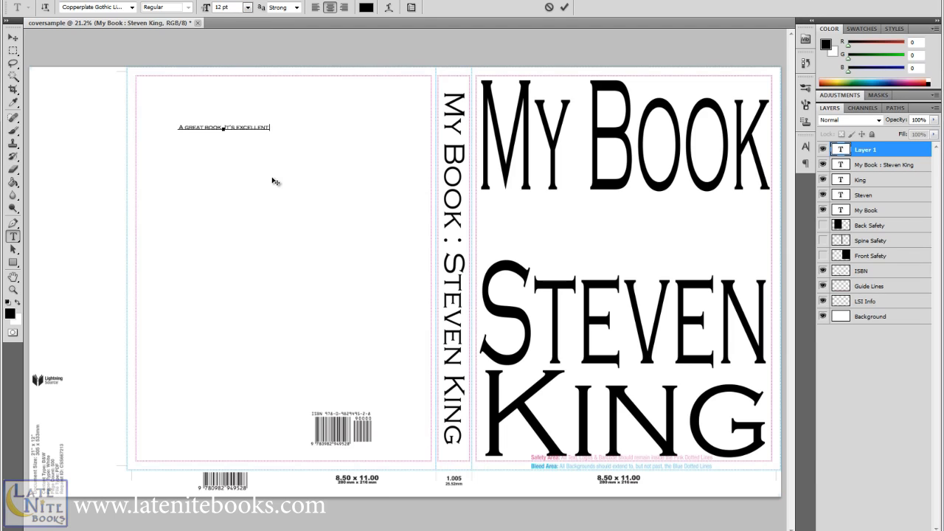
key("ctrl+a")
key("ctrl+c")
key("ctrl+v")
key("ctrl+v")
key("ctrl+v")
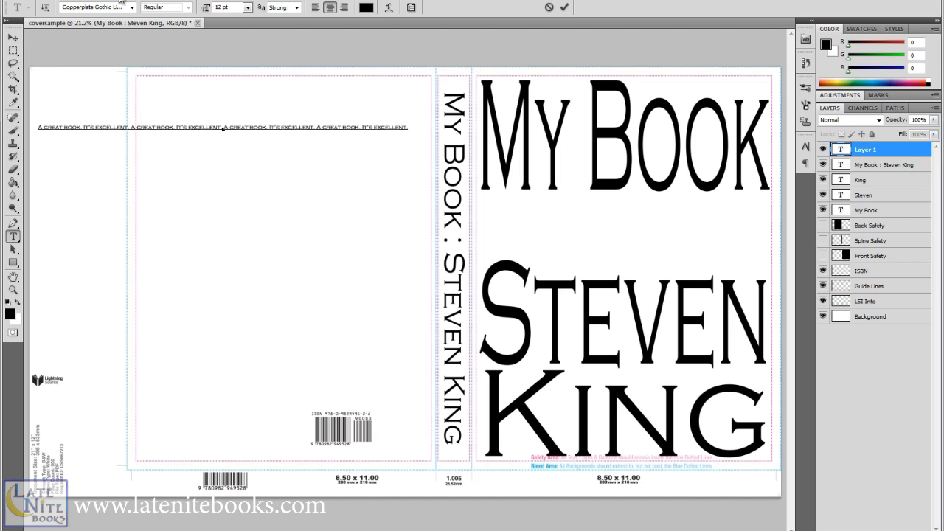
Centre the back cover text horizontally within a selection of the back safety area
left_click(13, 36)
left_click(844, 257, "ctrl")
left_click(841, 226, "ctrl")
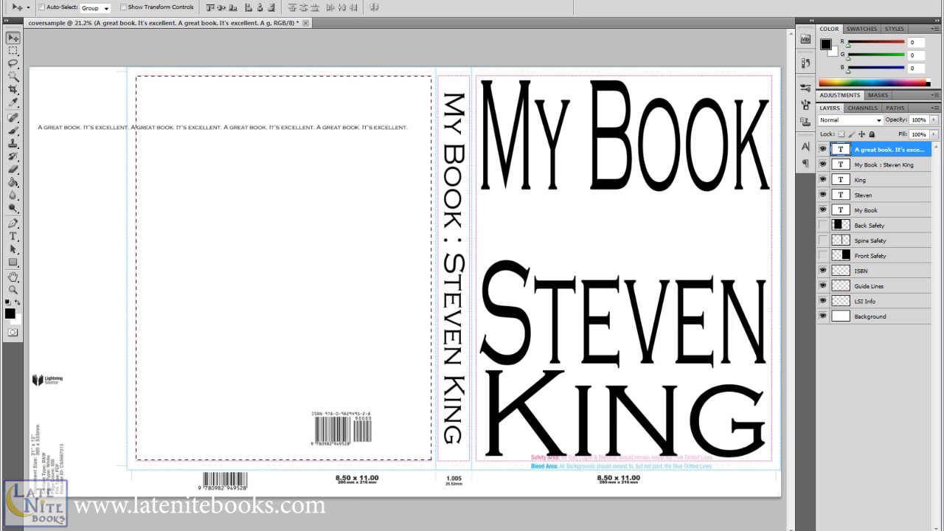
left_click(104, 3)
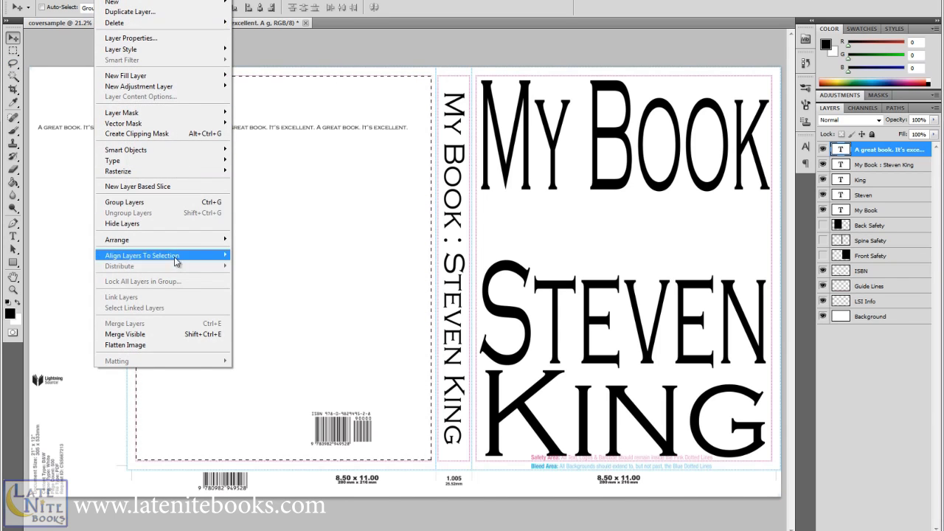
mouse_move(178, 260)
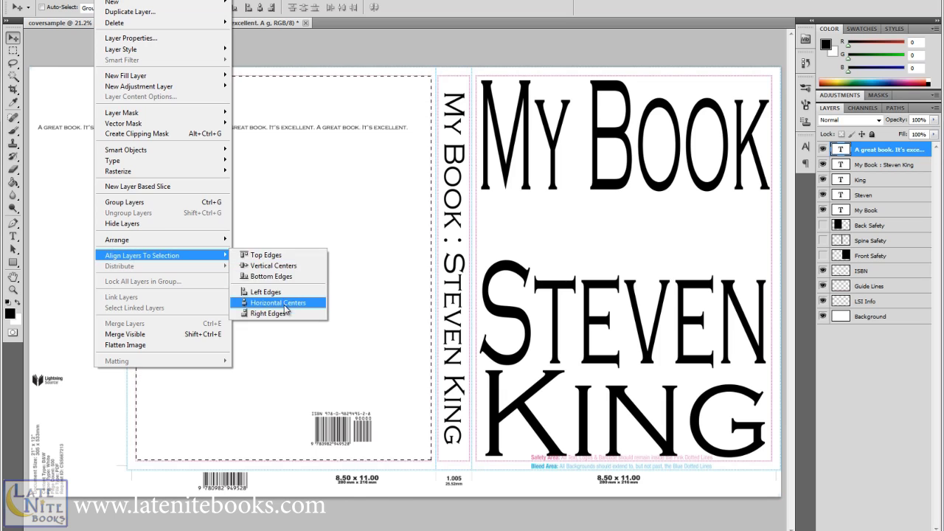
left_click(285, 305)
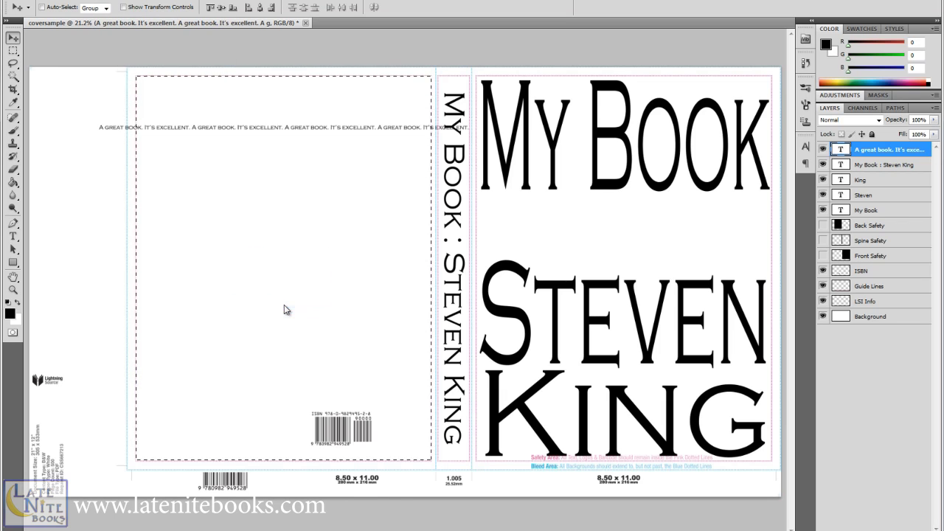
Break the back cover text after every third repetition and paste further copies to fill seven lines
left_click(14, 236)
left_click(378, 127)
left_click_drag(432, 211, 424, 210)
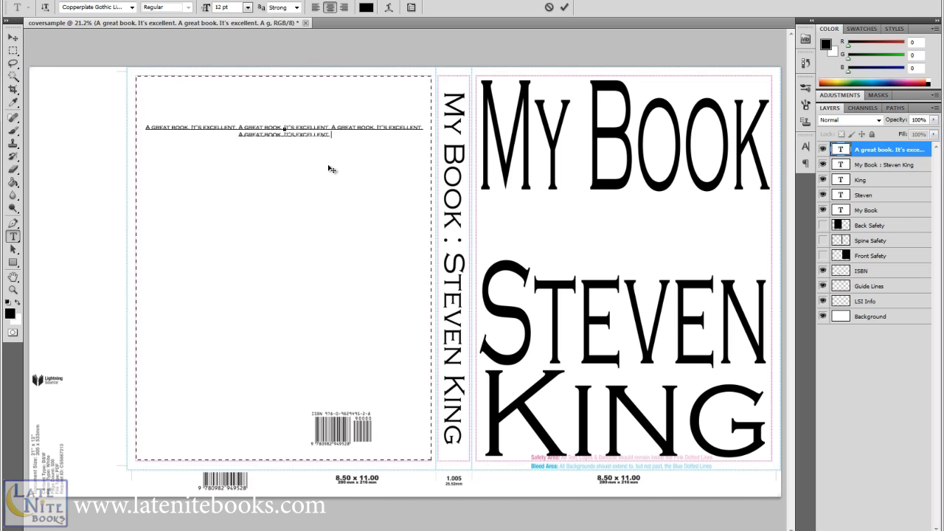
key("ctrl+v")
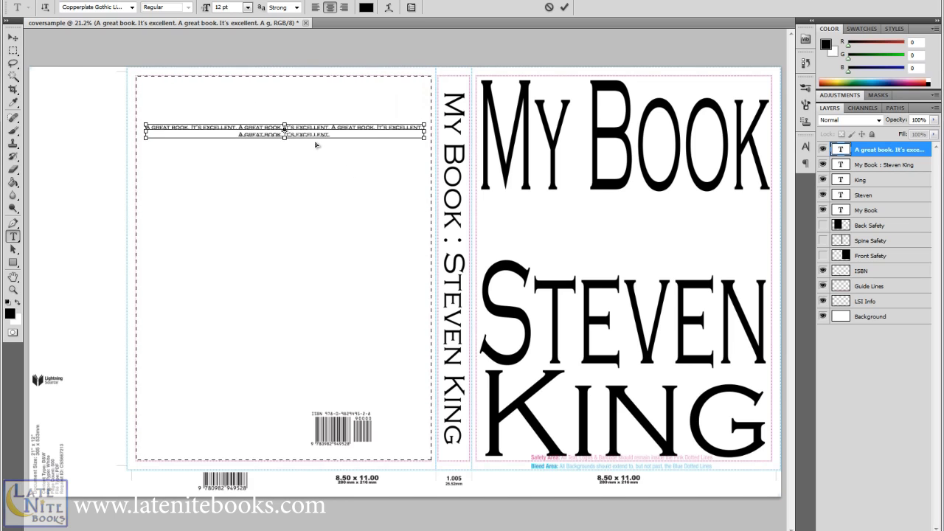
key("ctrl+v")
key("ctrl+v")
key("ctrl+v")
key("ctrl+v")
key("ctrl+v")
key("ctrl+v")
key("ctrl+v")
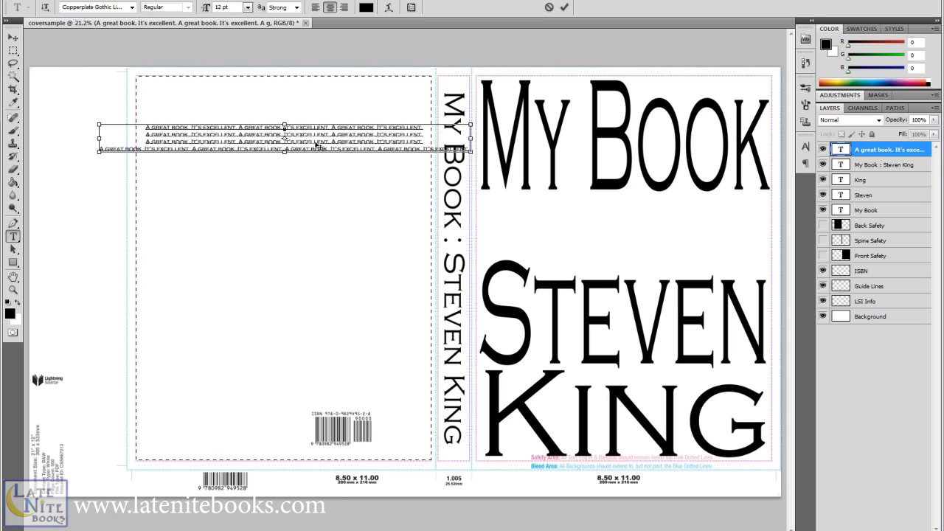
key("ctrl+v")
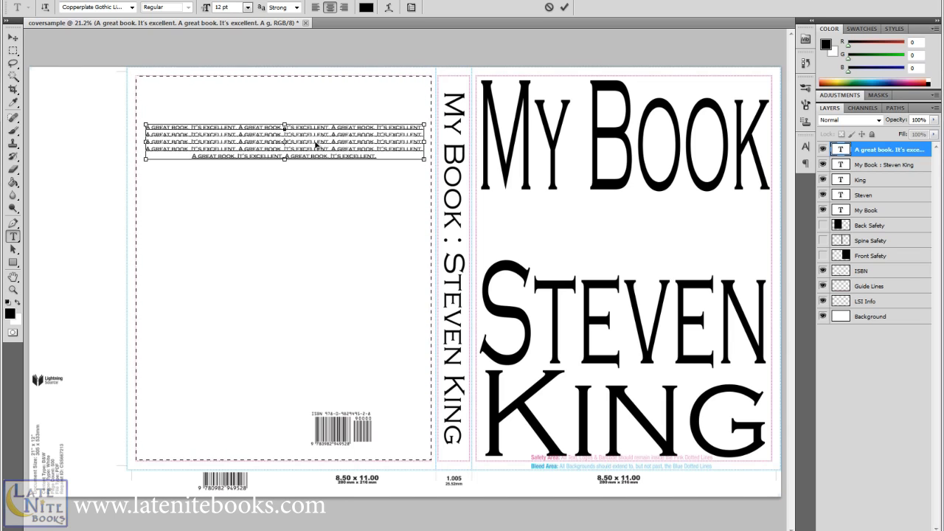
key("ctrl+v")
key("ctrl+v")
key("ctrl+v")
key("ctrl+v")
key("ctrl+v")
key("ctrl+v")
key("ctrl+v")
key("ctrl+v")
key("ctrl+v")
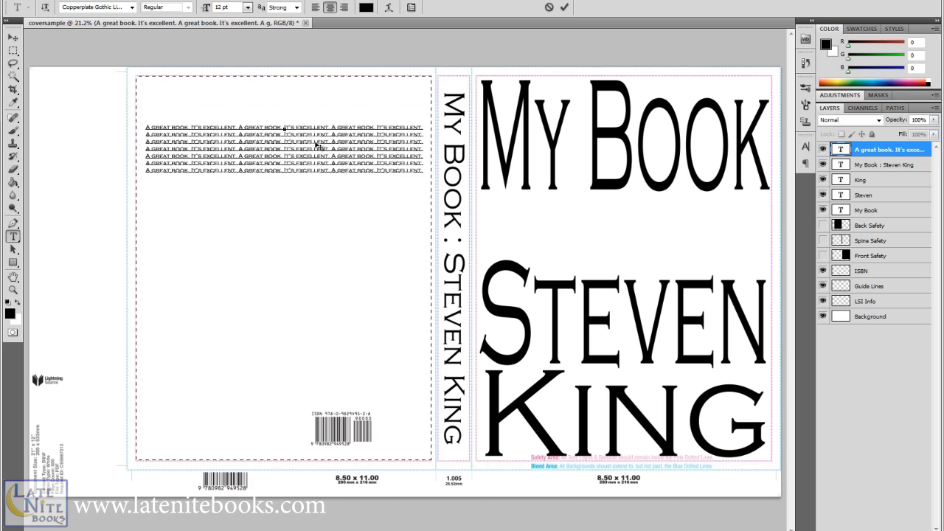
Clear the selection and move the back text block down and left, across the left edge of the safety area
left_click(13, 37)
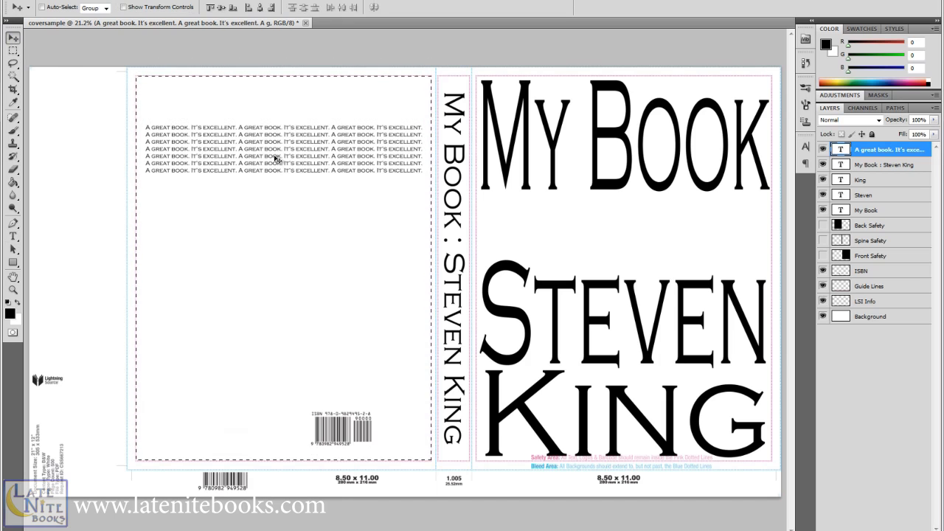
left_click(12, 51)
left_click(622, 242)
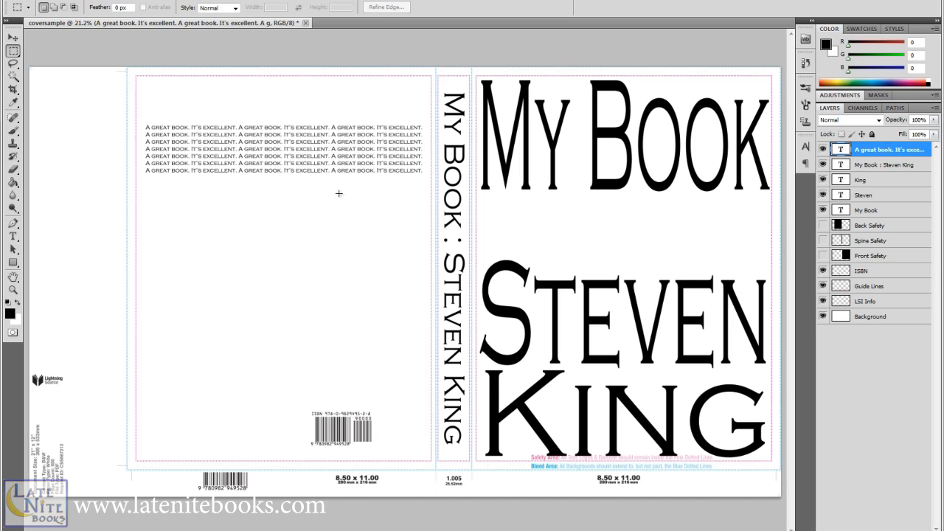
left_click(12, 37)
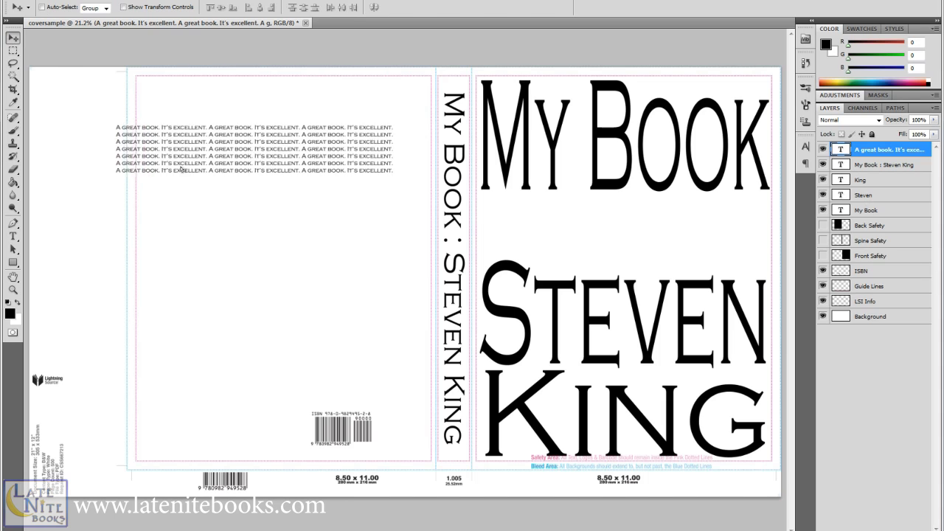
left_click_drag(152, 137, 128, 210)
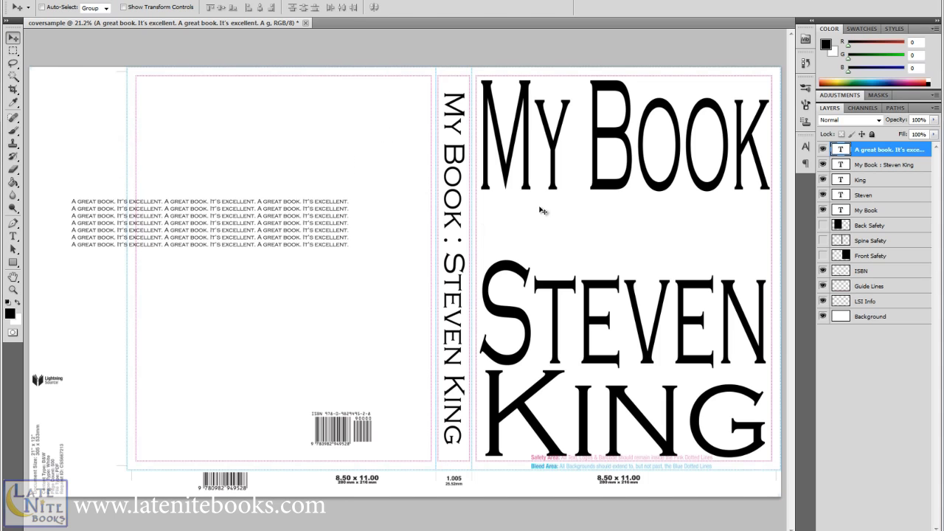
Centre the seven-line text block horizontally within a selection of the back safety area, and clear the selection
left_click(846, 225, "ctrl")
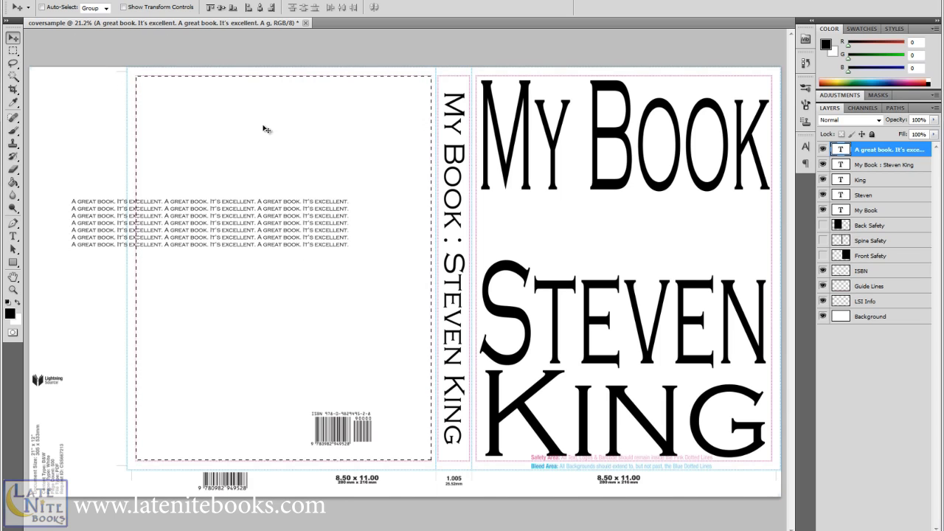
left_click(74, 0)
mouse_move(107, 0)
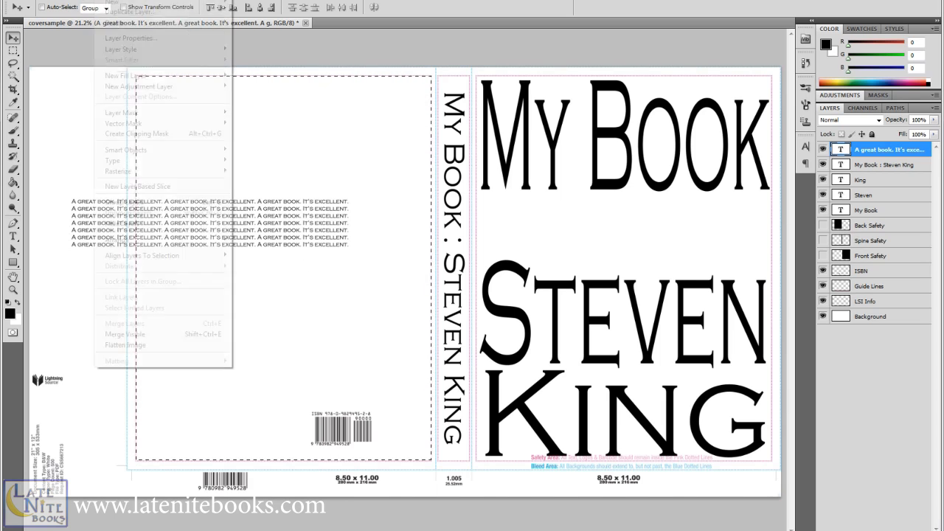
mouse_move(210, 255)
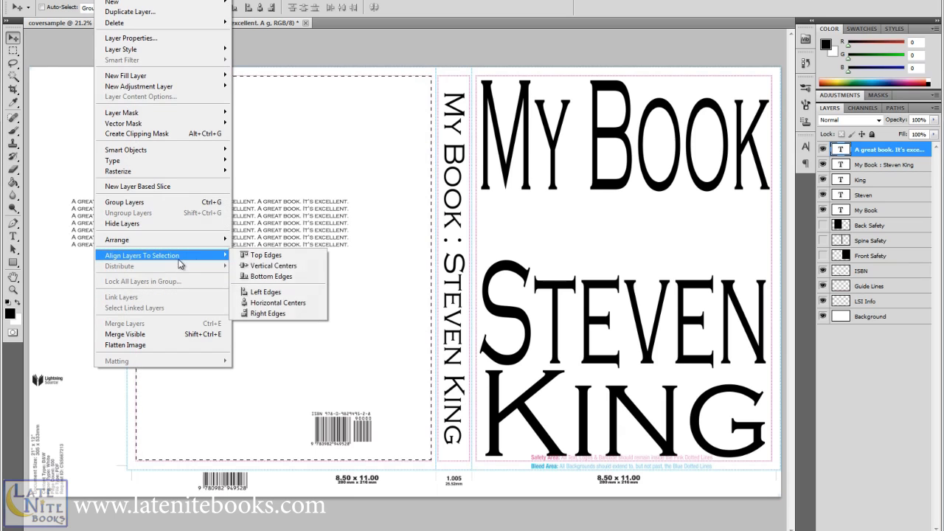
left_click(293, 302)
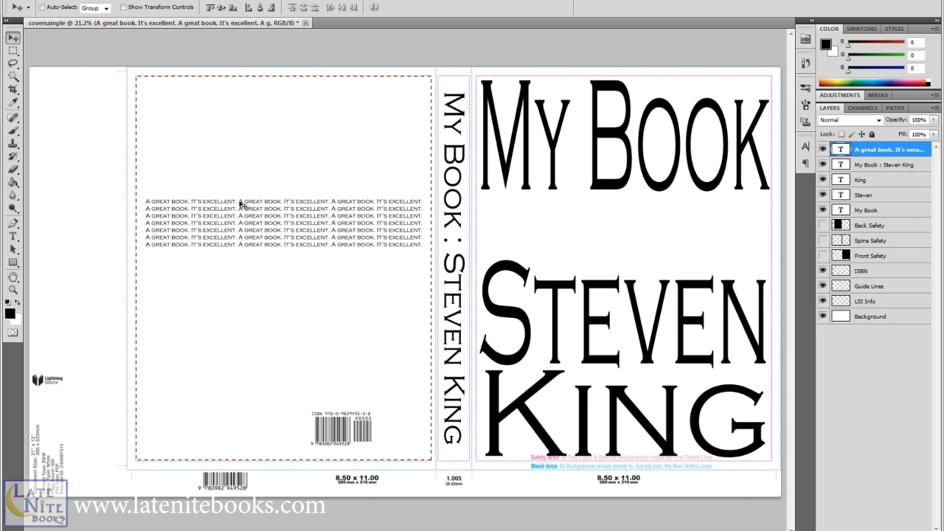
left_click(13, 50)
left_click(93, 152)
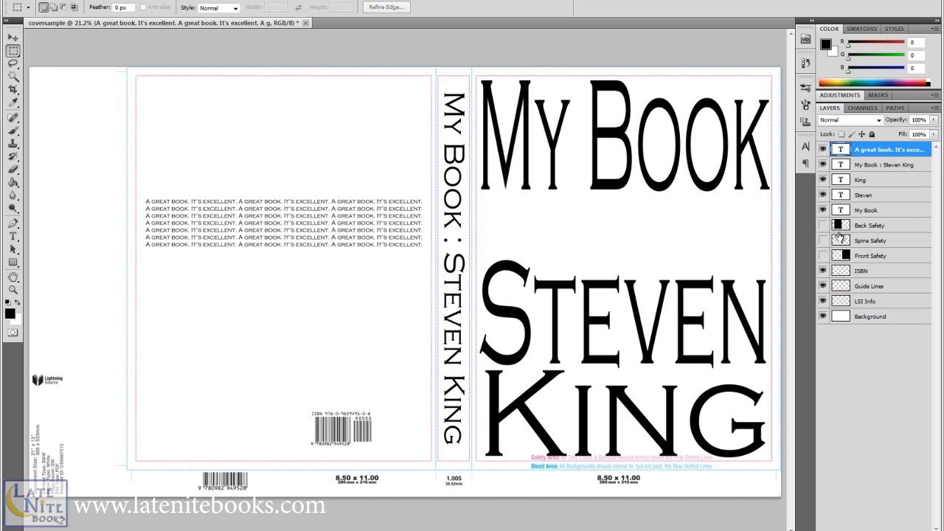
Move the back text block straight up, close to the top of the back safety area
left_click(12, 38)
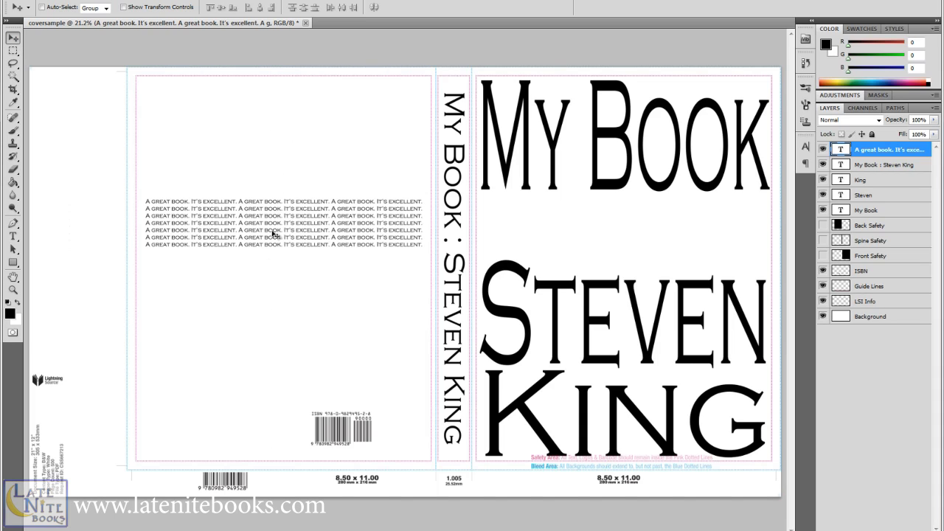
left_click_drag(272, 247, 275, 149)
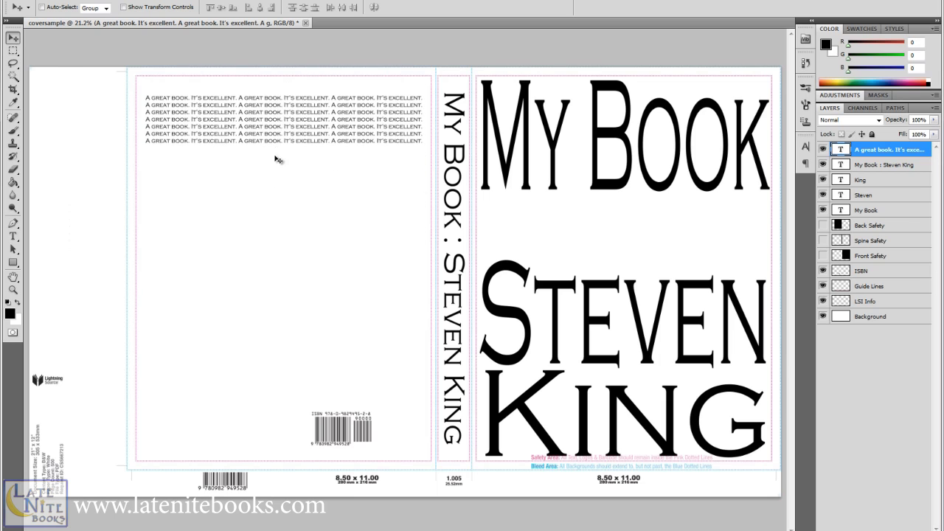
mouse_move(291, 144)
left_mouse_down()
mouse_move(277, 225)
mouse_move(270, 188)
mouse_move(219, 204)
mouse_move(294, 214)
mouse_move(297, 135)
mouse_move(287, 147)
mouse_move(290, 183)
mouse_move(290, 142)
left_mouse_up()
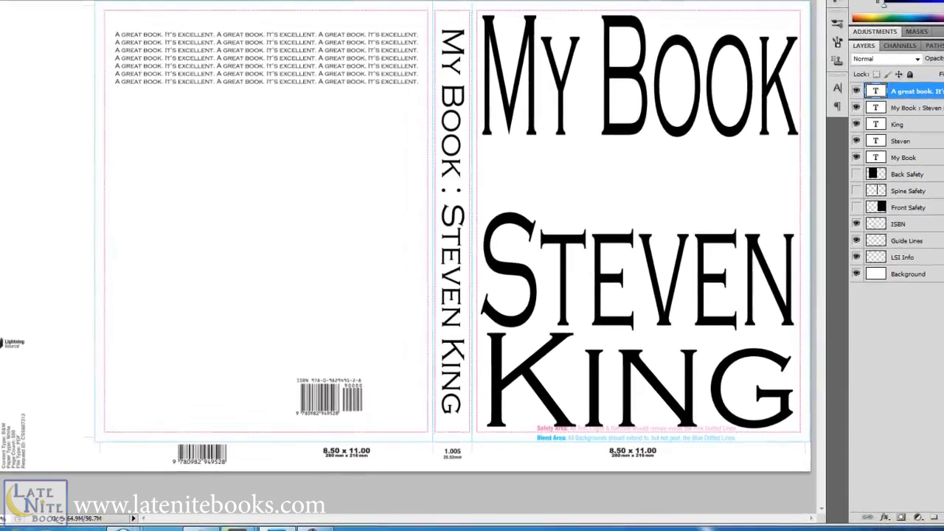
Move the ISBN barcode right, towards the lower-right corner of the back safety area
left_click(896, 225)
left_click_drag(364, 344, 415, 348)
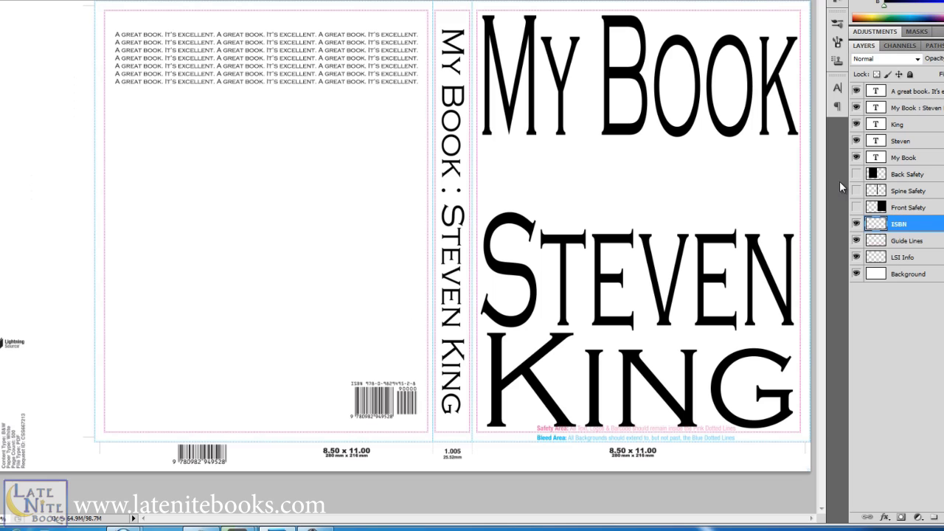
mouse_move(392, 354)
left_mouse_down()
mouse_move(396, 362)
mouse_move(389, 350)
left_mouse_up()
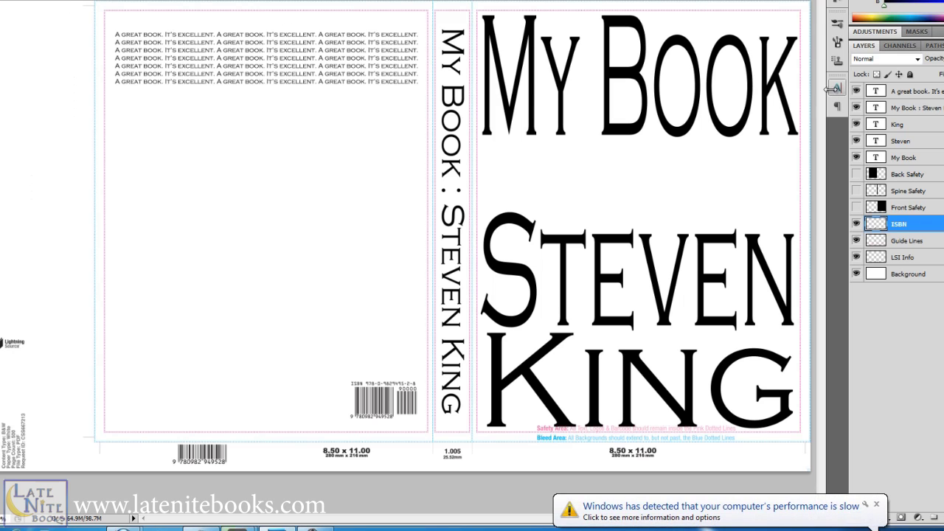
Select the Guide Lines layer and closely examine the dotted safety border around the upper-left corner of the back cover text
left_click(905, 243)
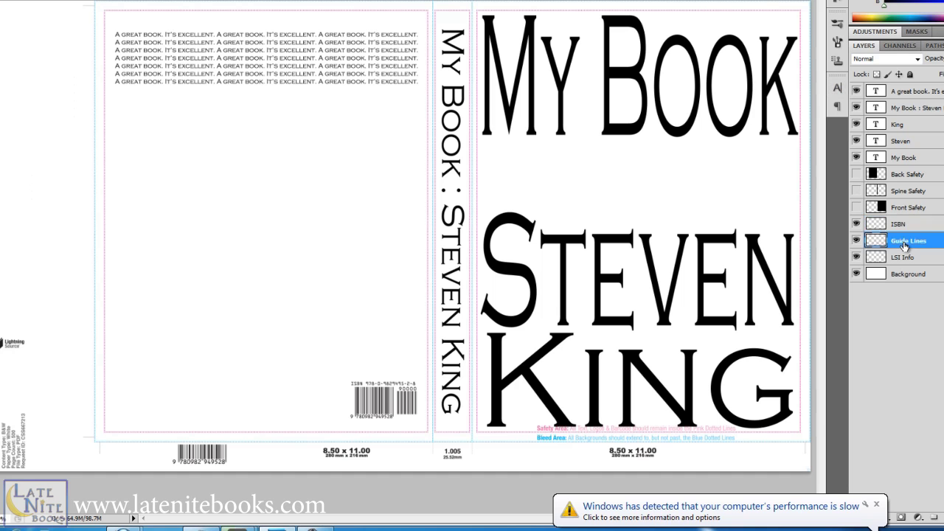
left_click(150, 181)
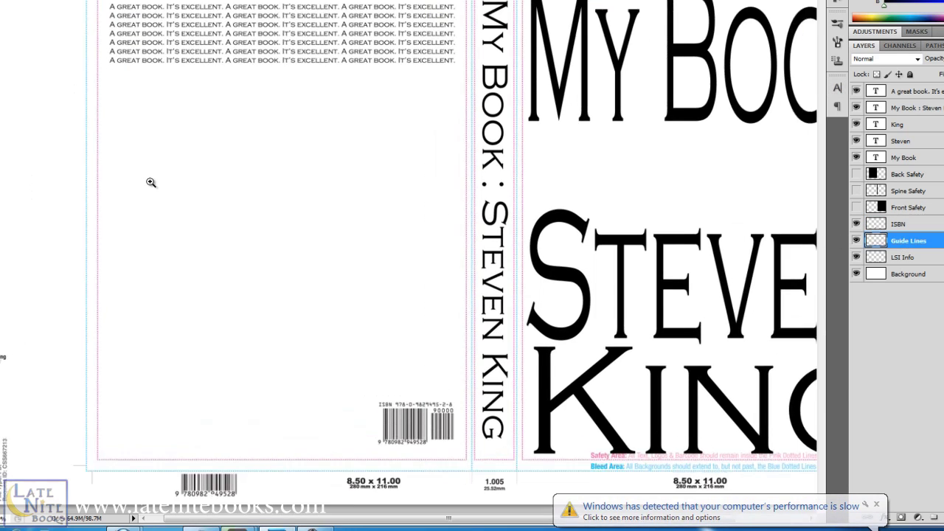
left_click(265, 137)
left_click(246, 125, "alt")
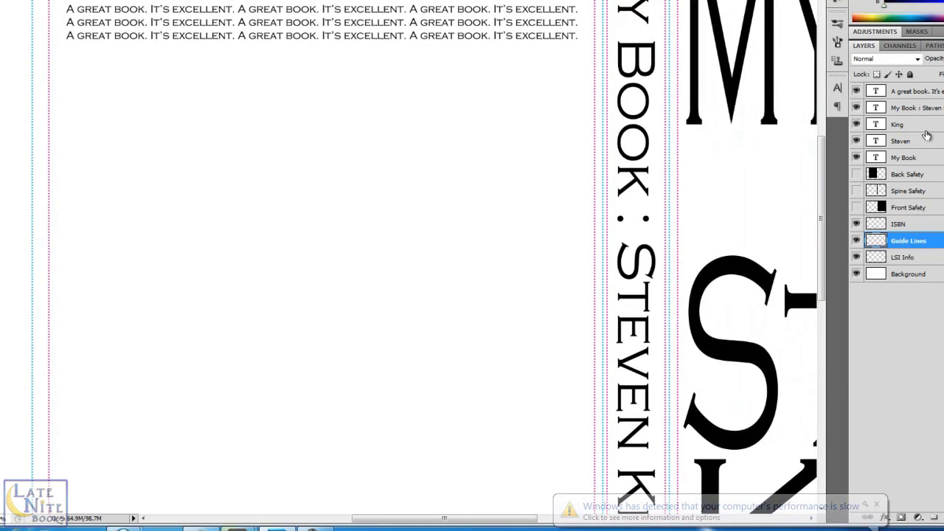
left_click_drag(823, 180, 474, 5)
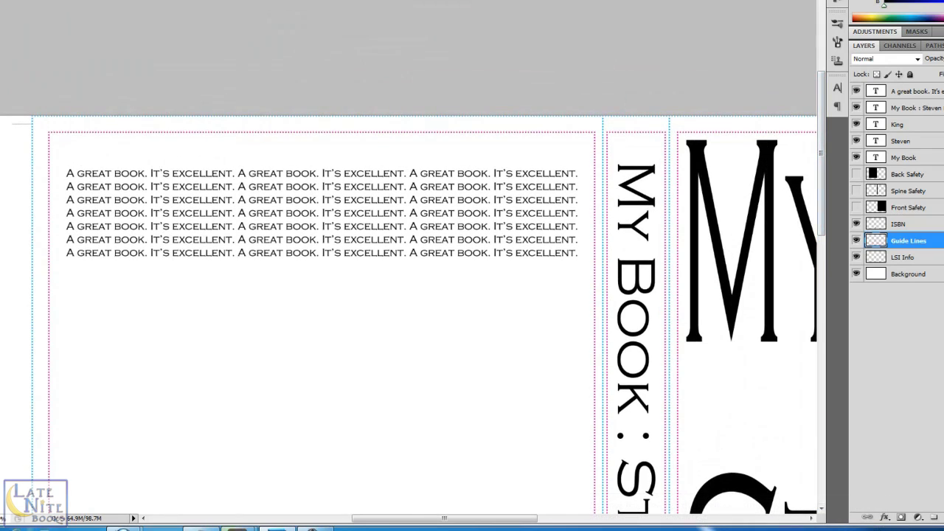
left_click_drag(62, 159, 118, 137)
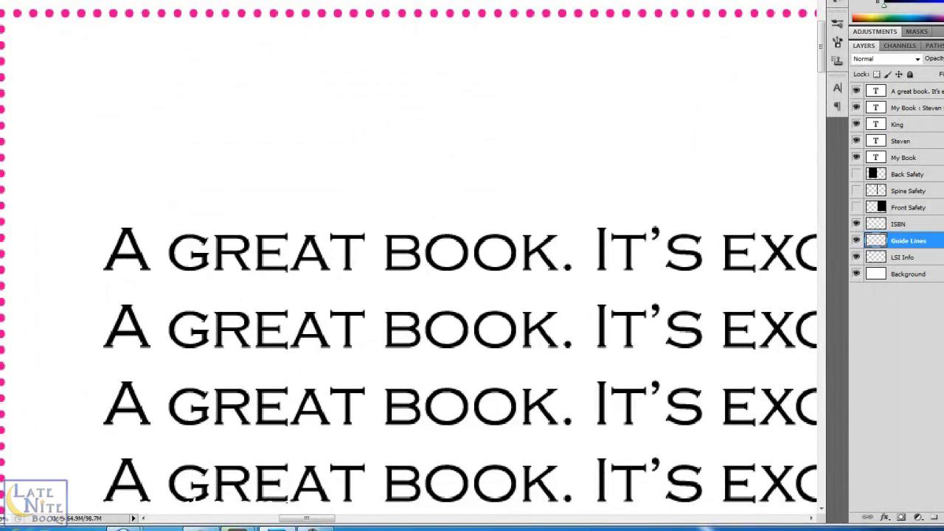
Select the full cover area with a rectangular marquee, from the upper-left to the lower-right corner of the blue dotted bleed border
left_click_drag(41, 118, 99, 128)
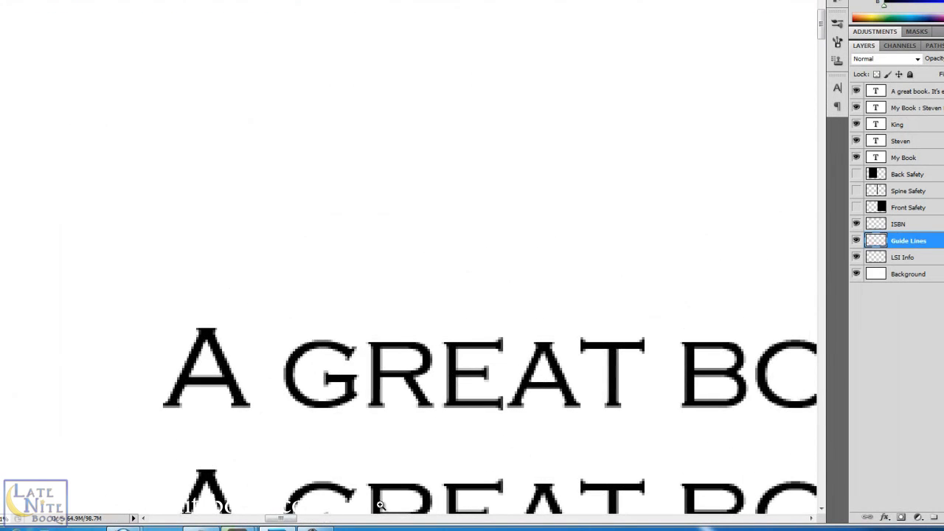
mouse_move(280, 518)
left_mouse_down()
mouse_move(254, 519)
mouse_move(279, 520)
left_mouse_up()
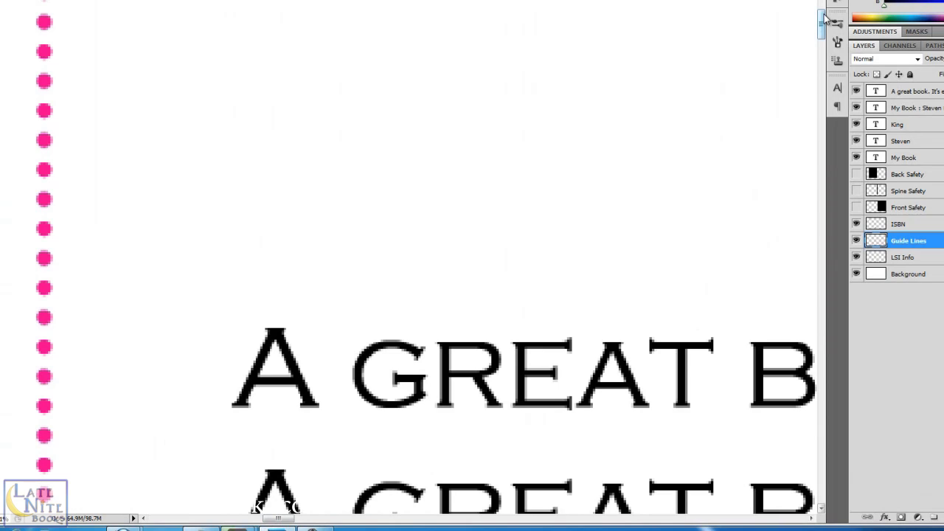
left_click_drag(824, 22, 821, 3)
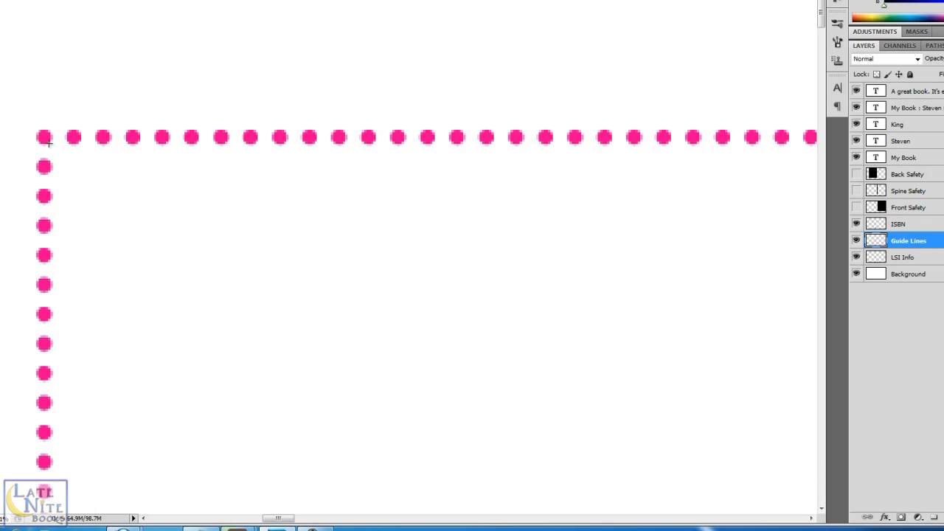
left_click_drag(276, 520, 267, 519)
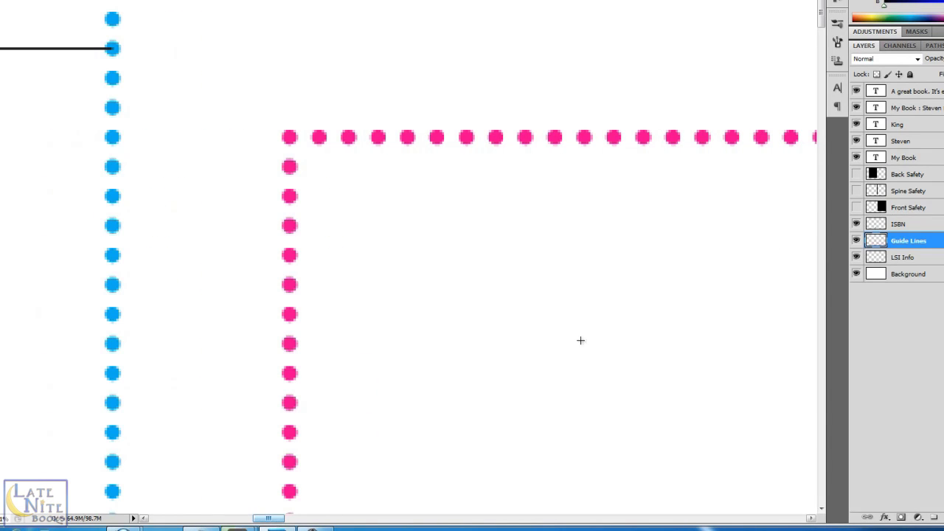
left_click_drag(821, 13, 821, 3)
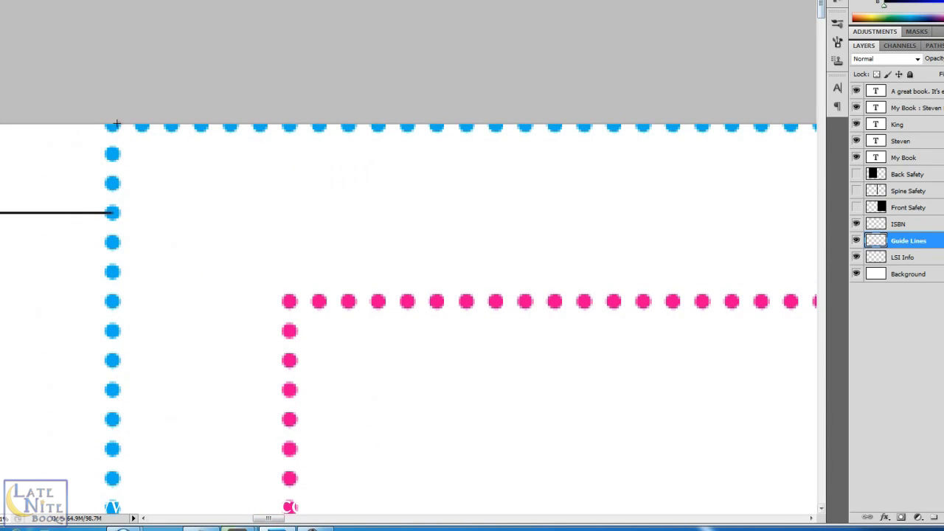
left_click_drag(126, 160, 432, 479)
scroll(409, 265, "right", 10)
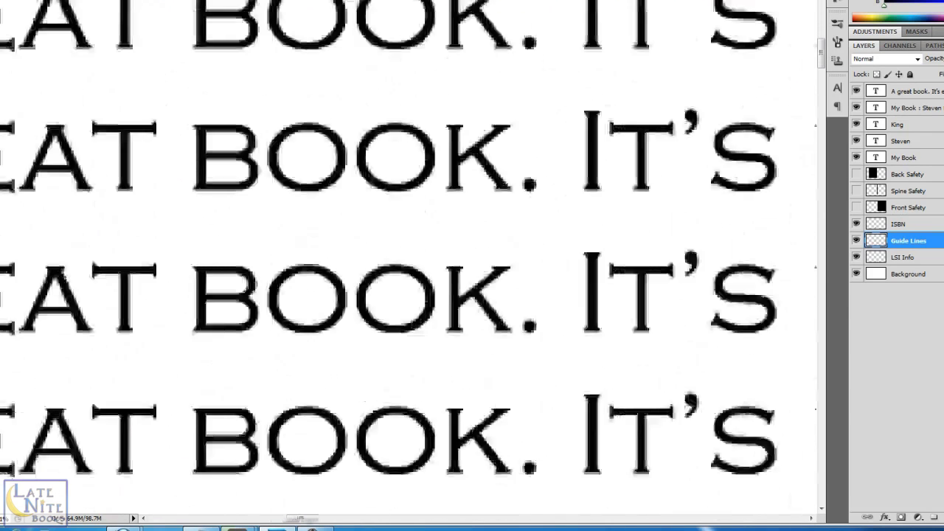
scroll(409, 265, "down", 5)
scroll(409, 265, "down", 8)
scroll(409, 265, "right", 5)
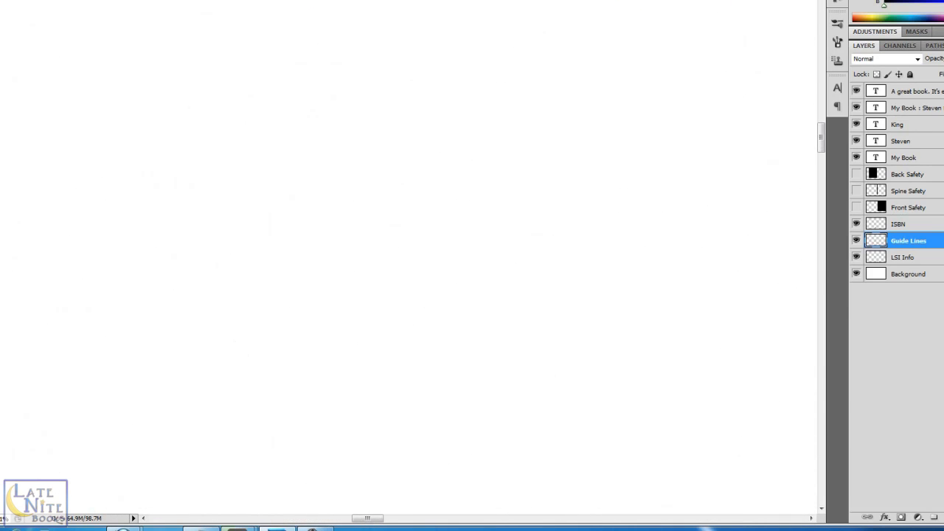
scroll(409, 265, "down", 8)
scroll(409, 266, "right", 5)
scroll(409, 265, "right", 5)
scroll(409, 265, "down", 8)
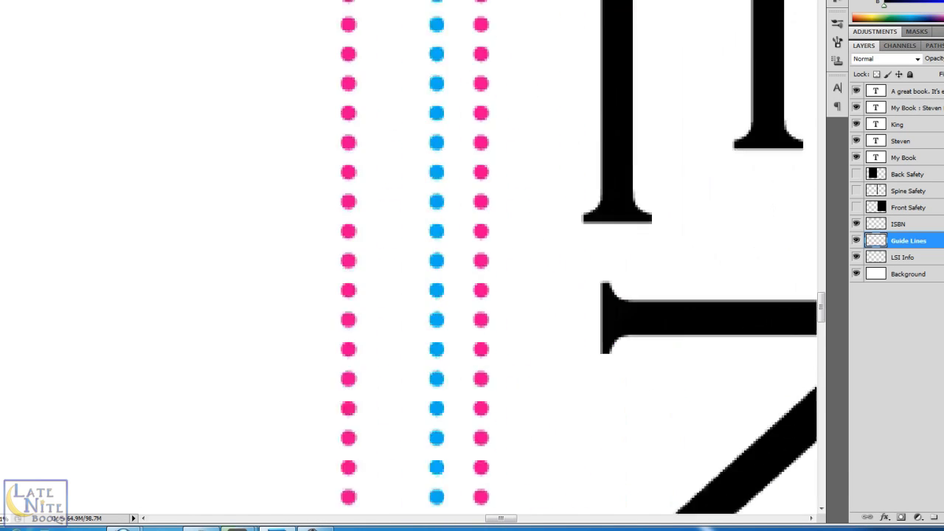
scroll(409, 266, "down", 8)
scroll(409, 265, "right", 5)
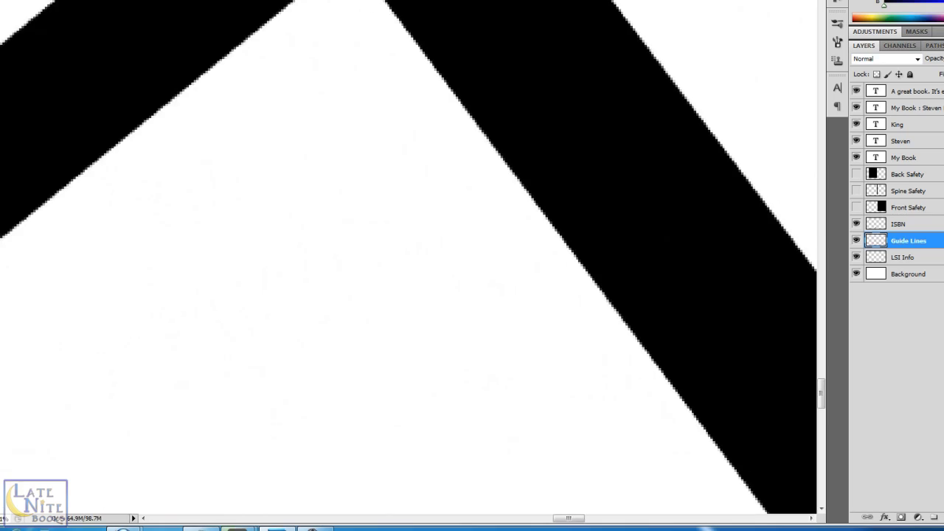
scroll(482, 424, "down", 10)
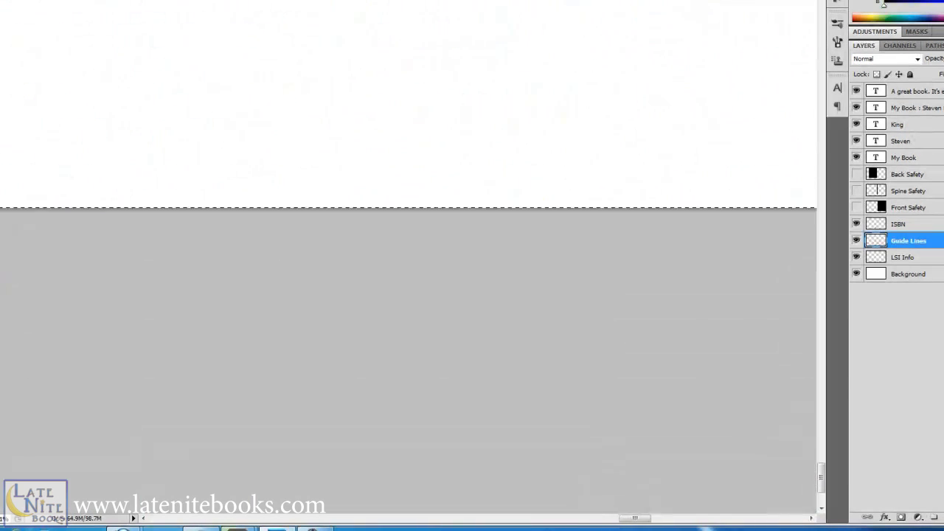
scroll(481, 424, "right", 5)
scroll(481, 424, "up", 10)
scroll(481, 425, "down", 10)
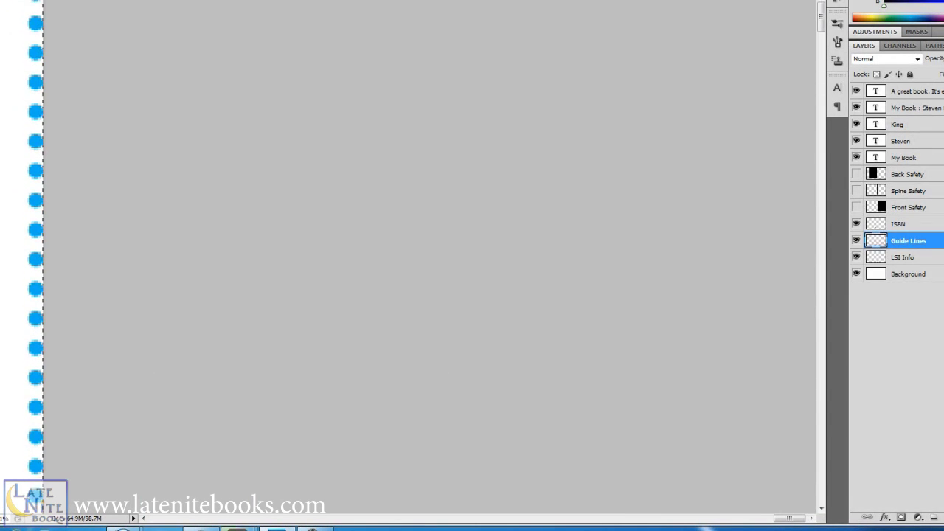
scroll(409, 259, "left", 5)
scroll(410, 258, "down", 10)
scroll(413, 258, "right", 5)
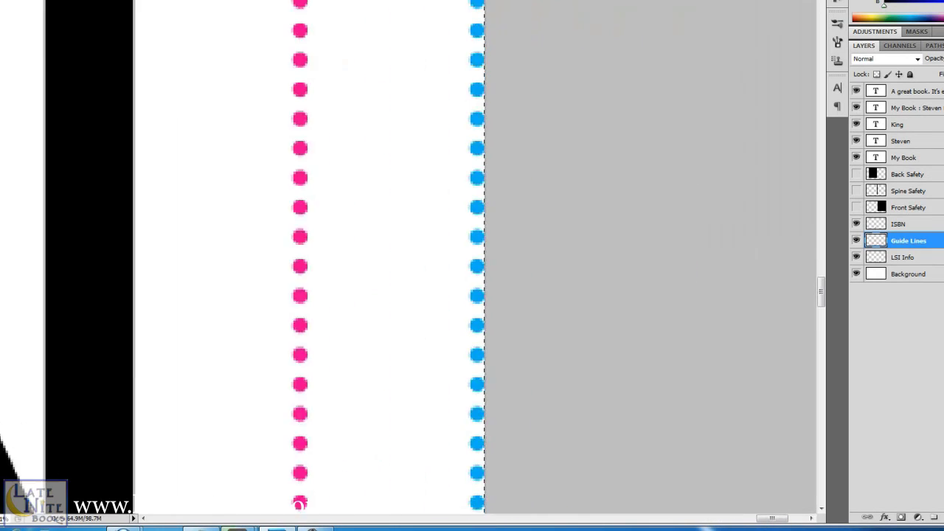
scroll(412, 258, "down", 1)
scroll(412, 258, "down", 10)
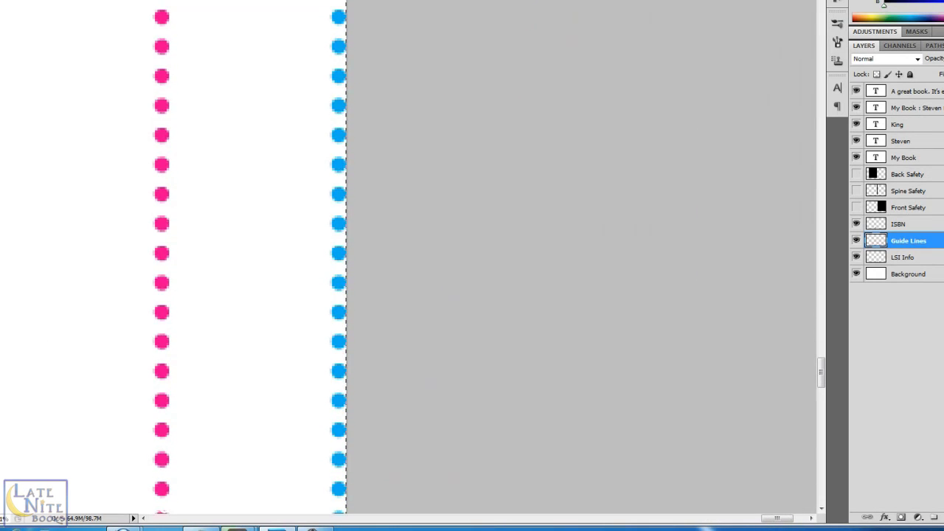
scroll(425, 295, "down", 10)
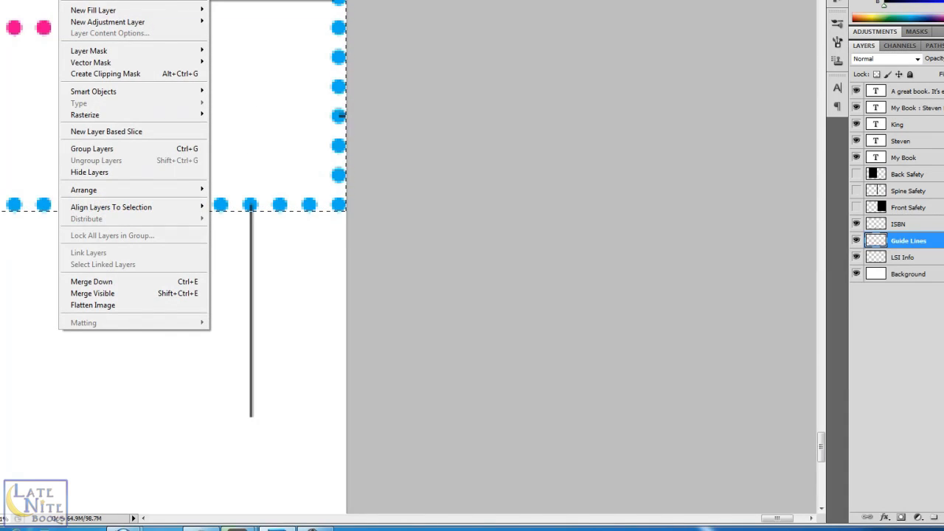
Create a new layer above Guide Lines and fill the selected bleed area on it with black
key("ctrl+shift+n")
left_click(571, 108)
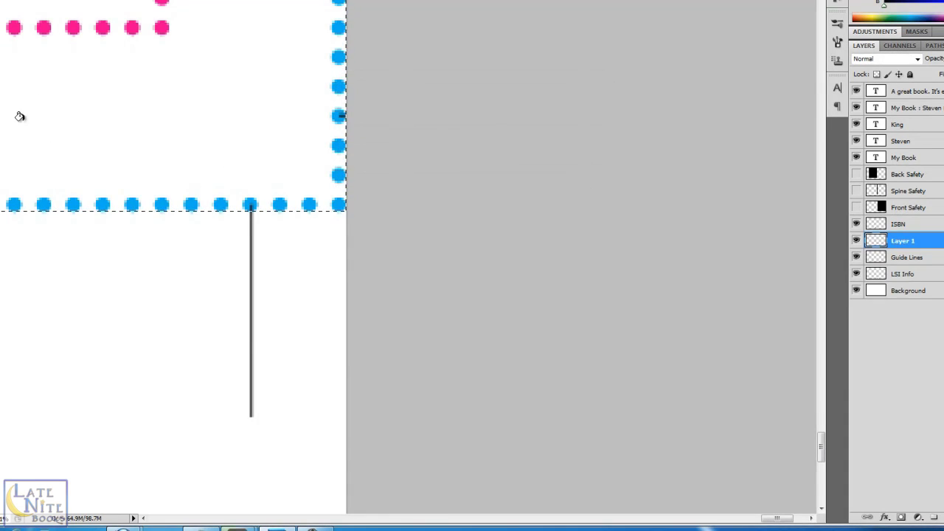
left_click(130, 103)
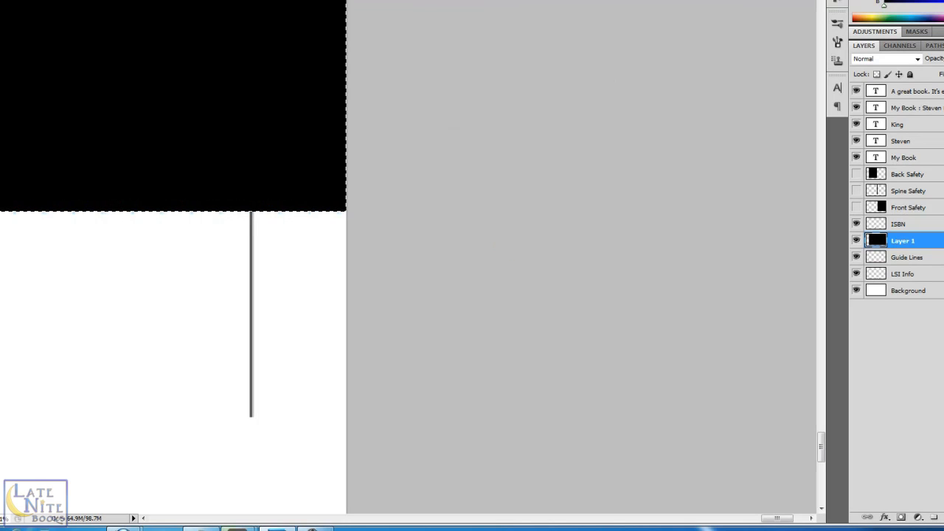
Move the black-filled layer below LSI Info, directly above Background, and clear the selection
left_click(172, 0)
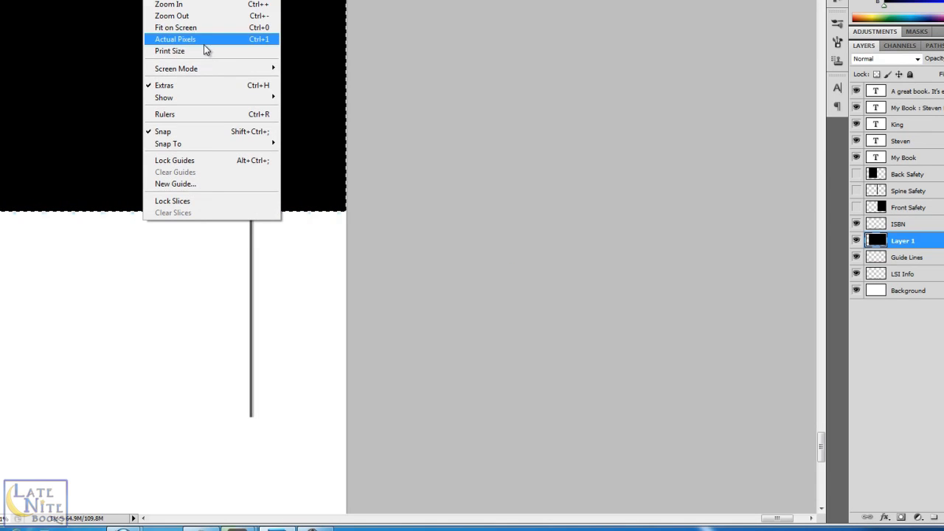
left_click(258, 28)
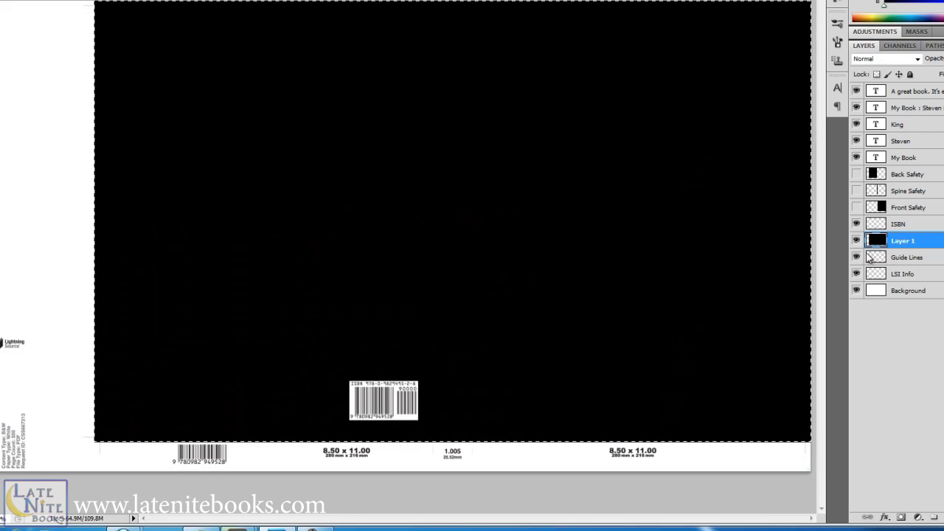
left_click_drag(896, 245, 896, 286)
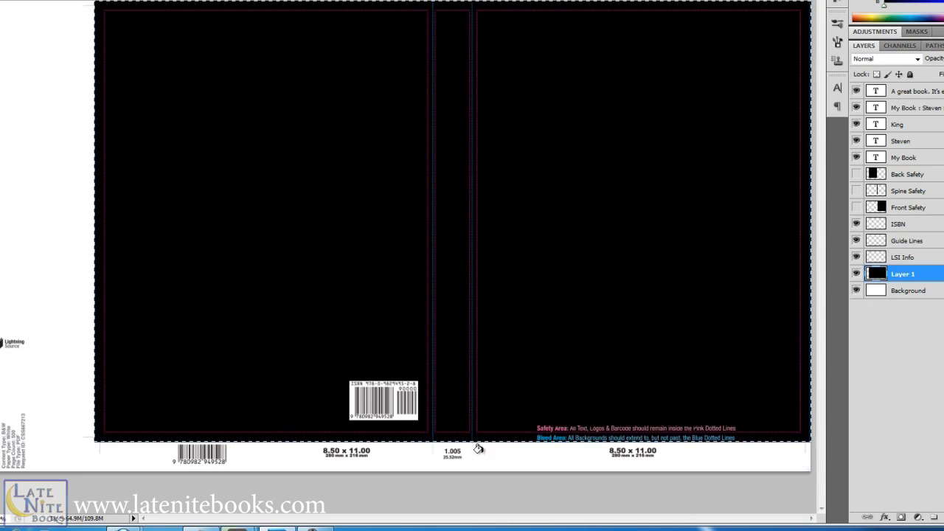
key("ctrl+d")
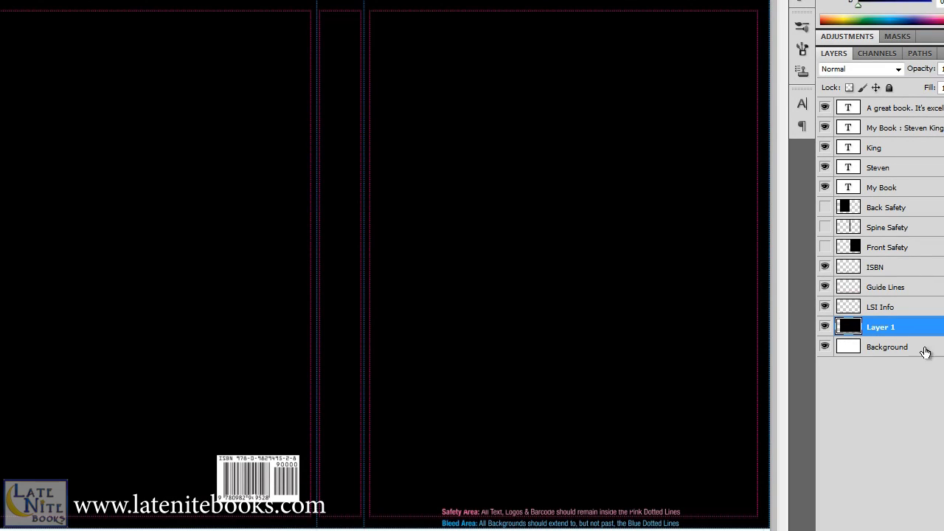
Rename the black-filled layer as Cover Background
double_click(885, 330)
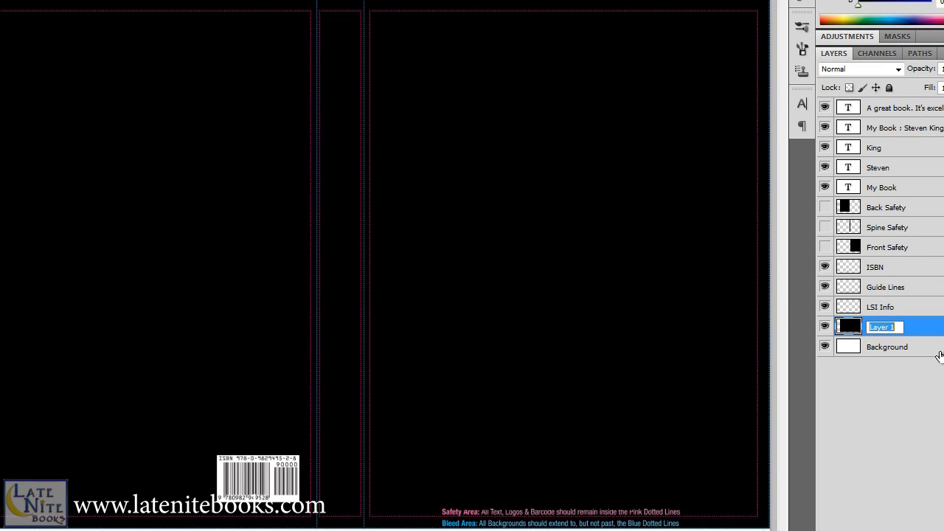
type("Cover Background")
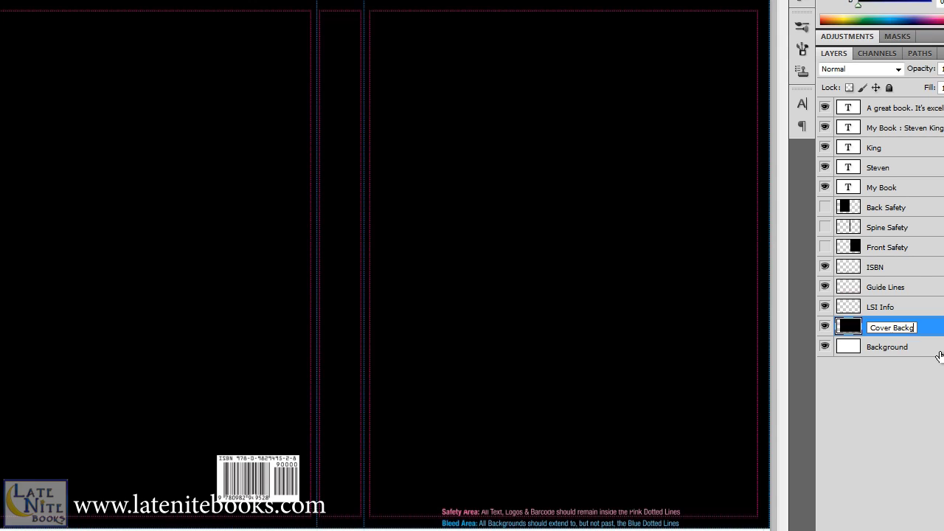
key("Return")
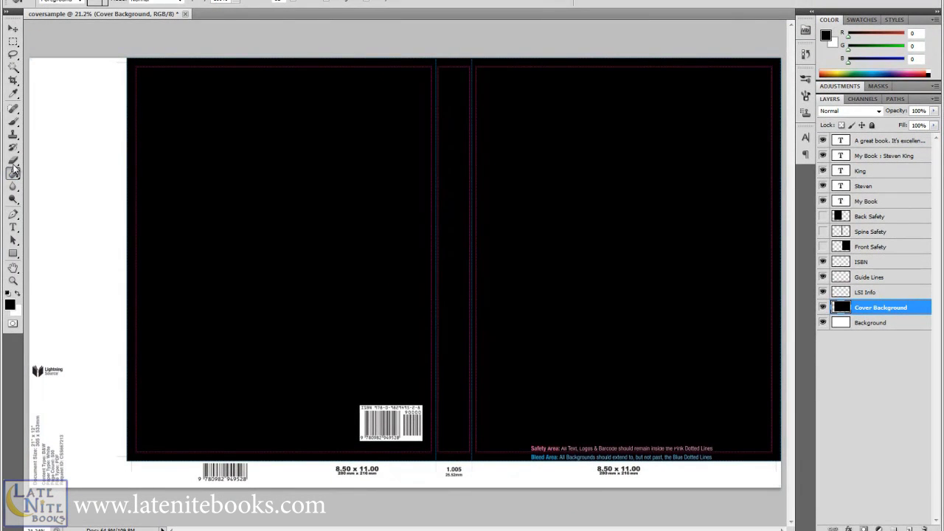
Set up the Gradient tool with the red-to-green preset
left_click_drag(14, 169, 64, 180)
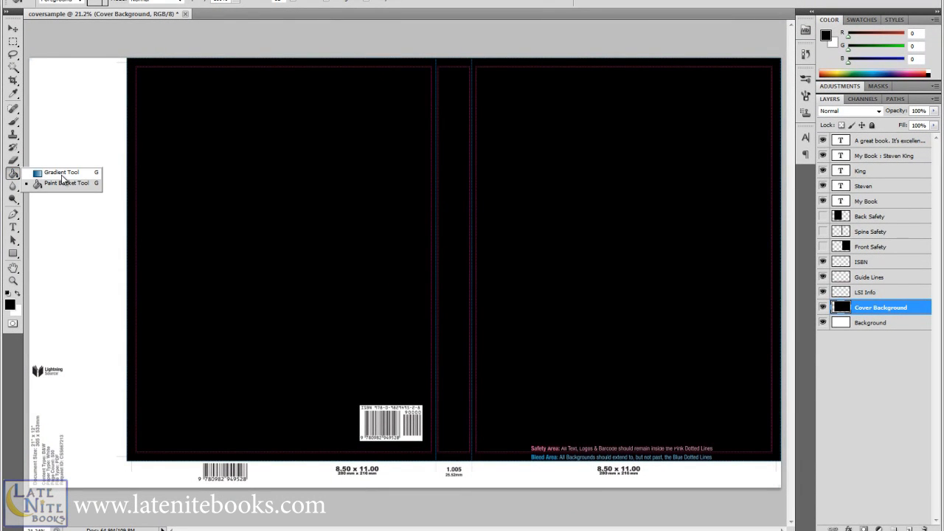
left_click_drag(62, 176, 62, 173)
left_click(84, 3)
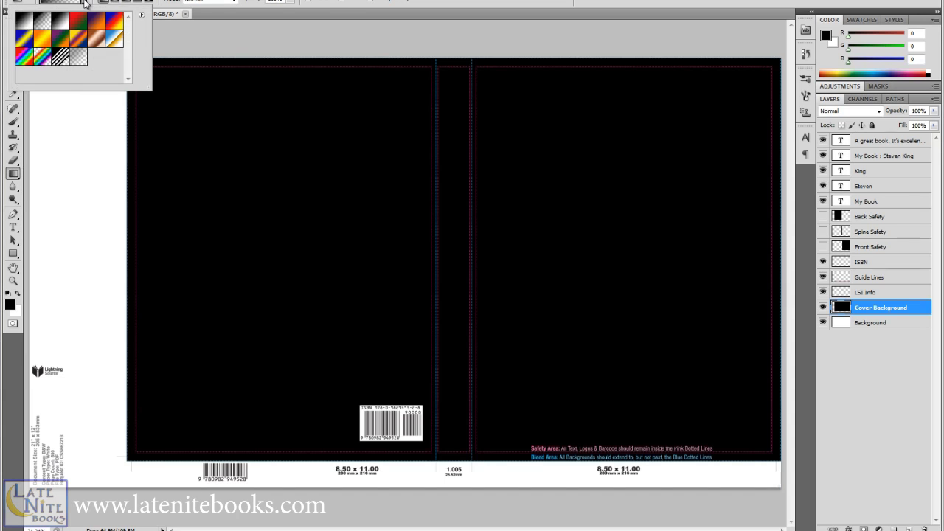
left_click(80, 23)
left_click(516, 14)
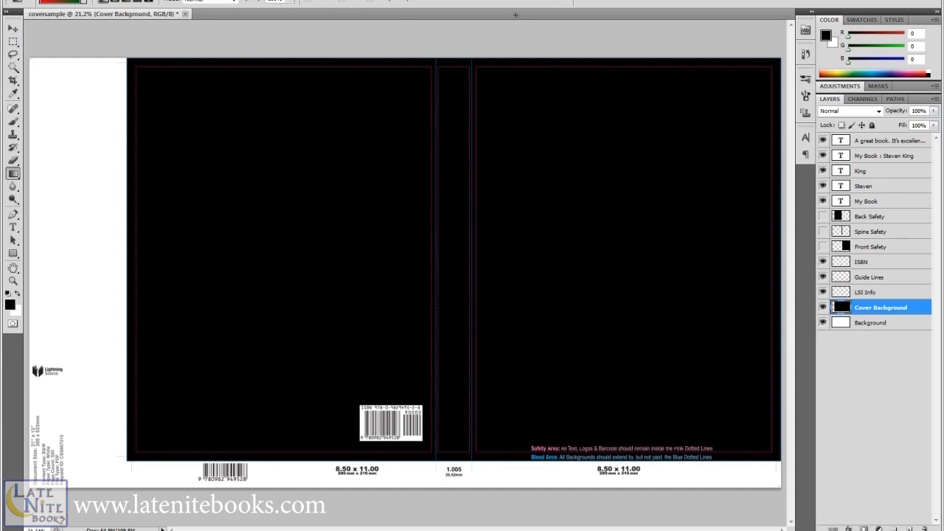
Try a diagonal red-to-green gradient across the Cover Background layer without a selection, and undo it
left_click_drag(214, 105, 592, 296)
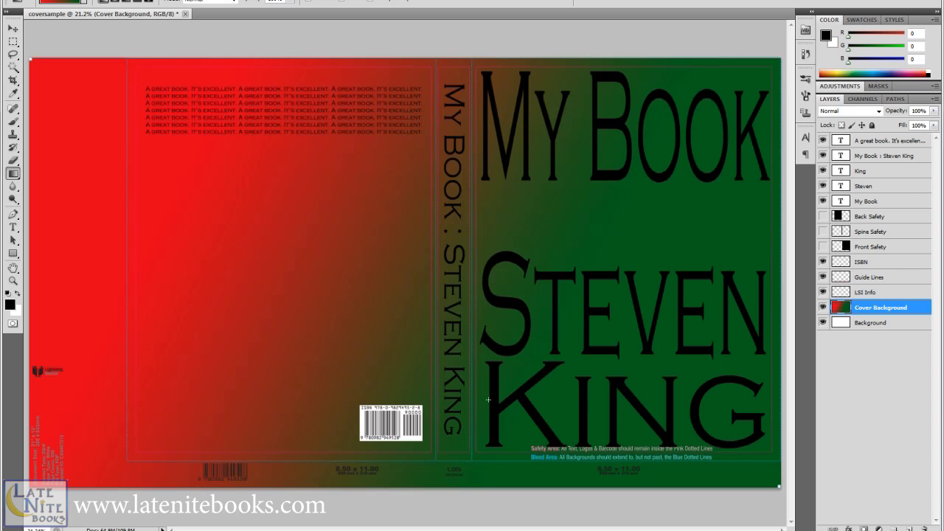
key("ctrl+z")
Load the Cover Background layer's outline as a selection, fill it with a diagonal red-to-green gradient, and clear the selection
left_click(842, 307, "ctrl")
key("ctrl+z")
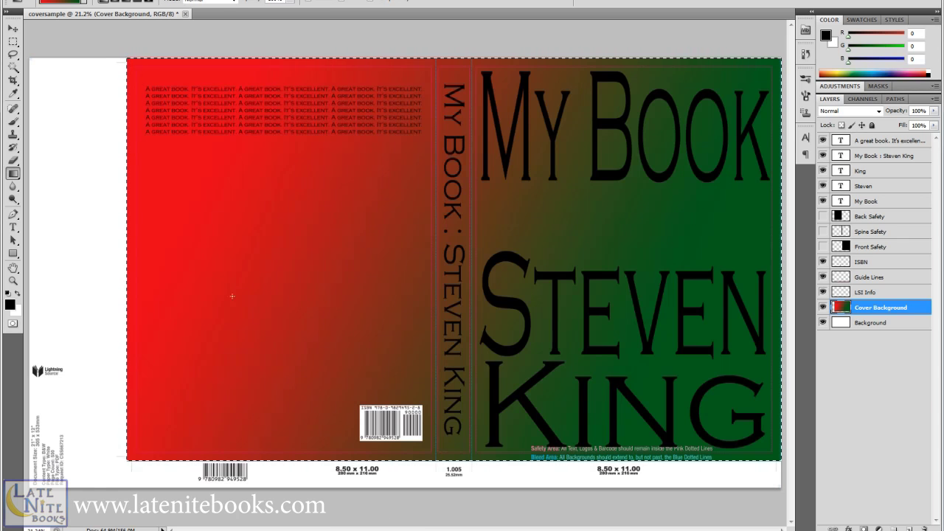
left_click_drag(337, 396, 590, 428)
left_click(13, 42)
left_click(479, 131)
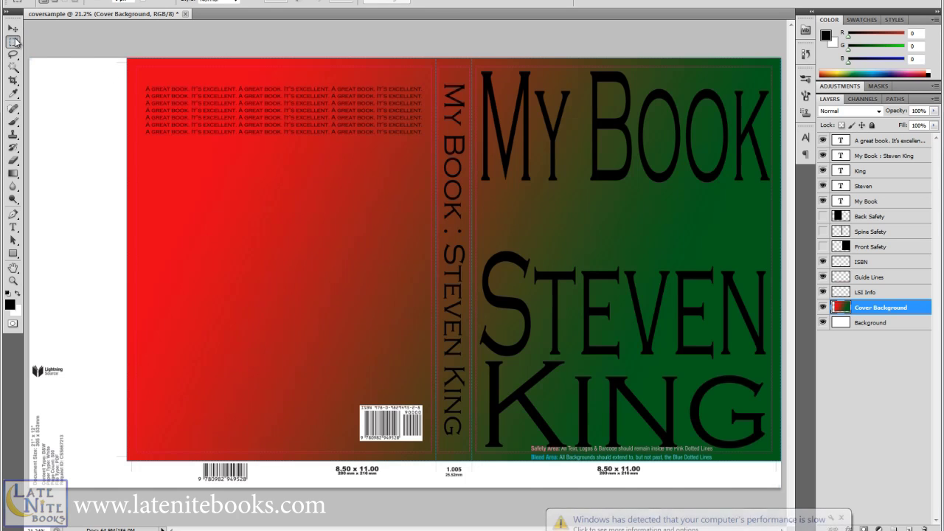
left_click(841, 519)
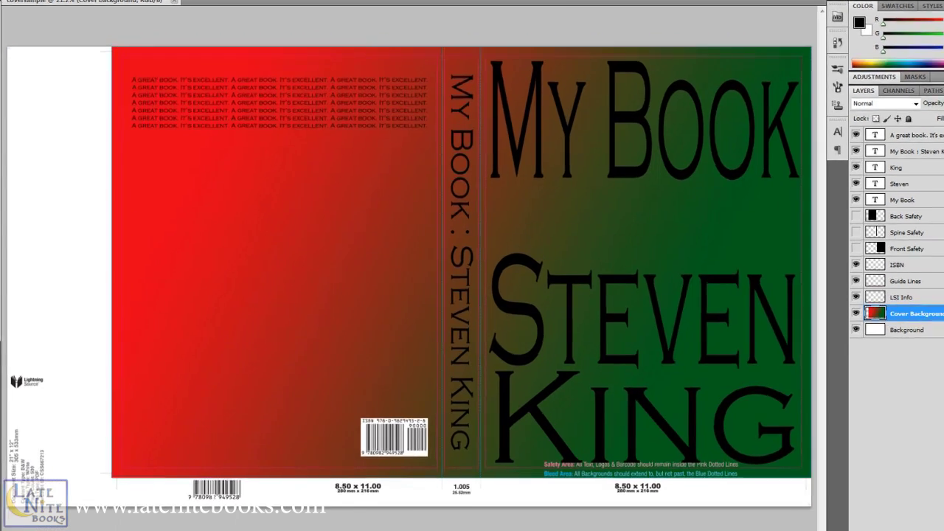